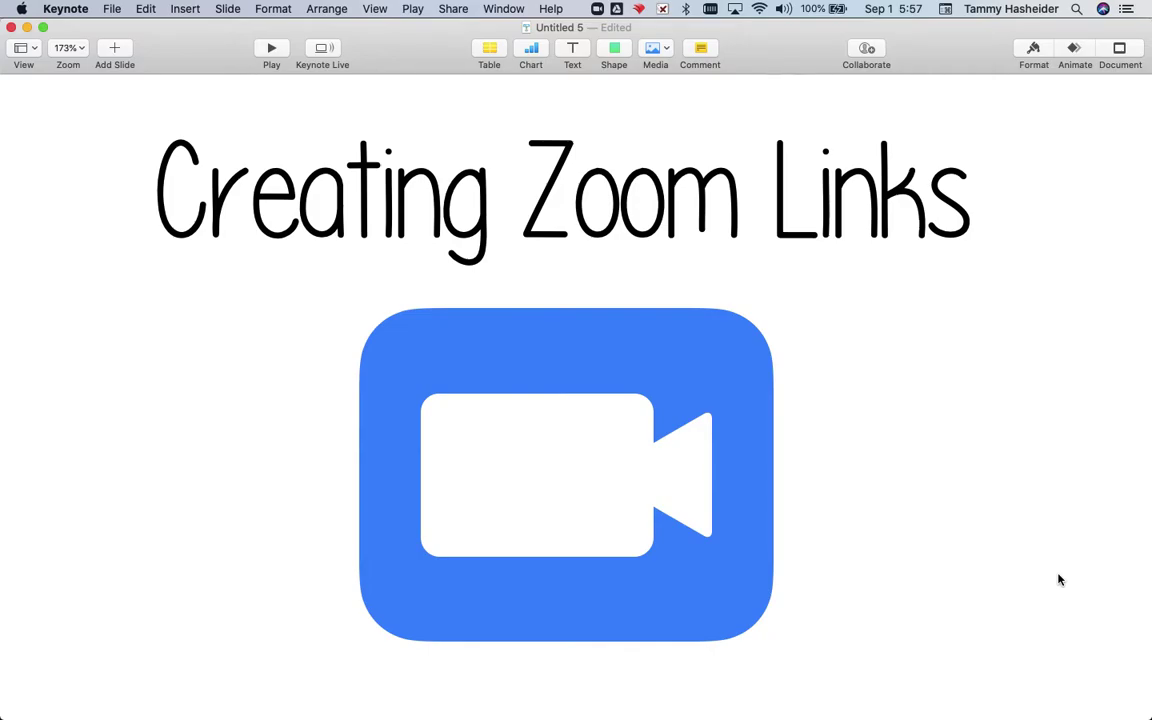
- Switch from Keynote to Google Chrome showing the Canvas Sample Course
key("super+Tab")
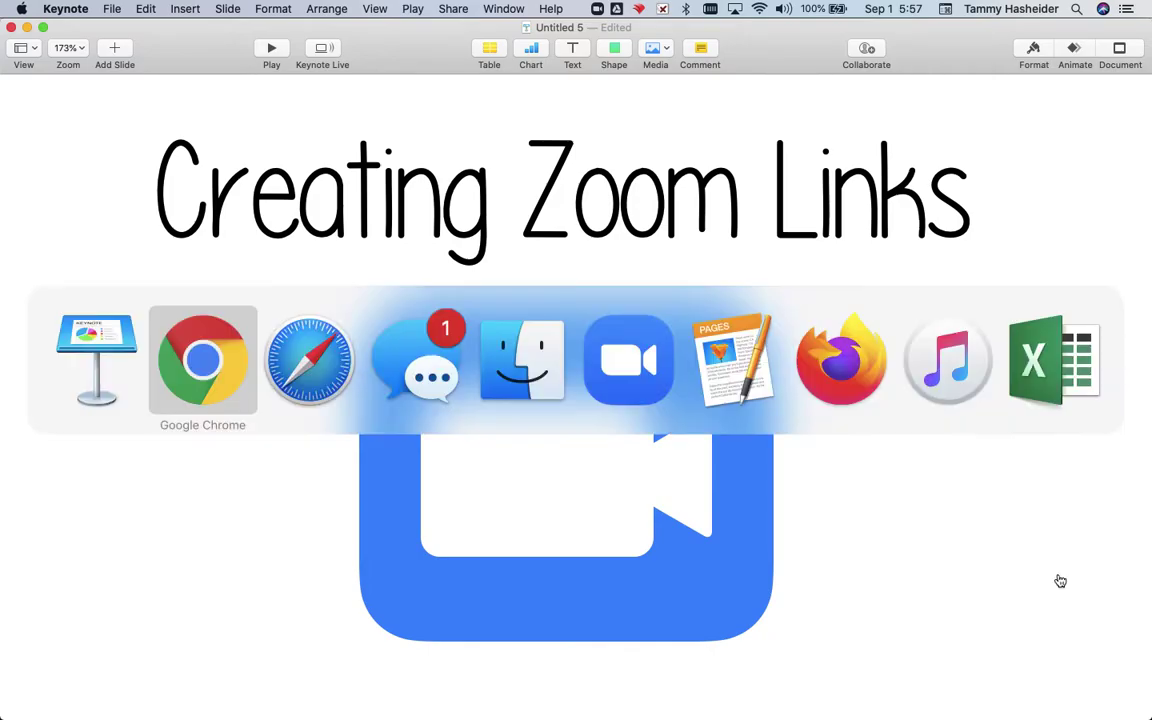
left_click(220, 387)
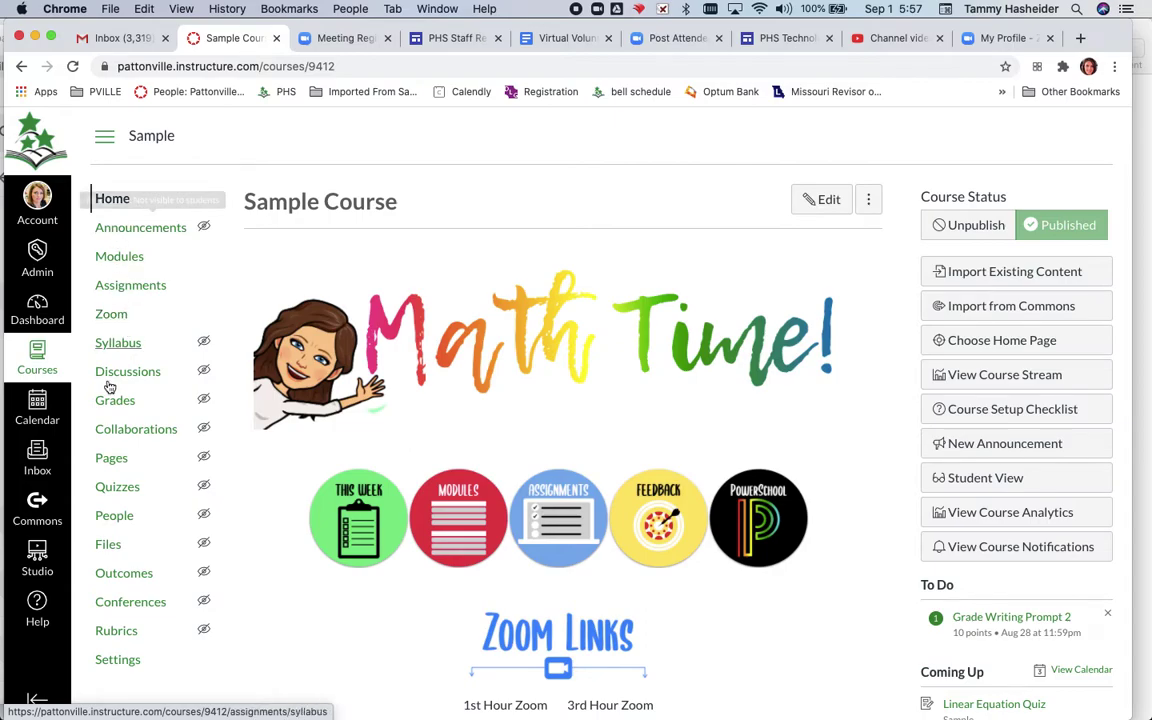
- Open the Sample Course Settings page
left_click(118, 660)
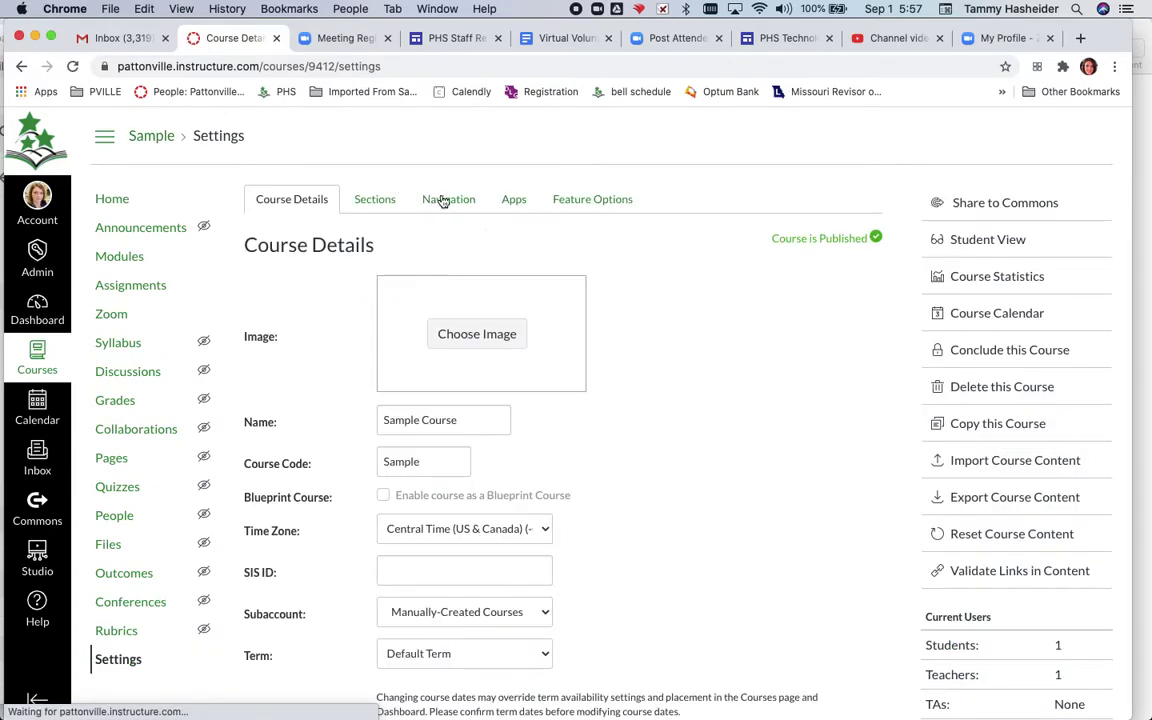
- Review the Navigation tab items, leave Rubrics unchanged, and save the course navigation
left_click(448, 203)
scroll(450, 568, "down", 4)
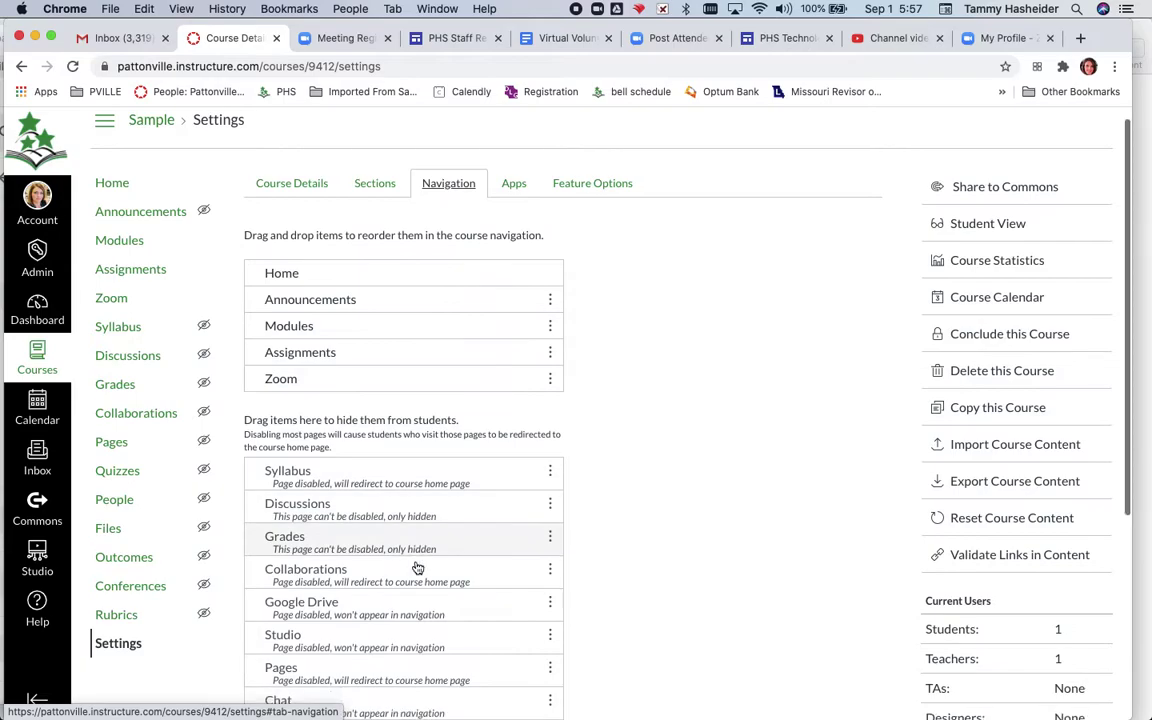
scroll(418, 568, "down", 3)
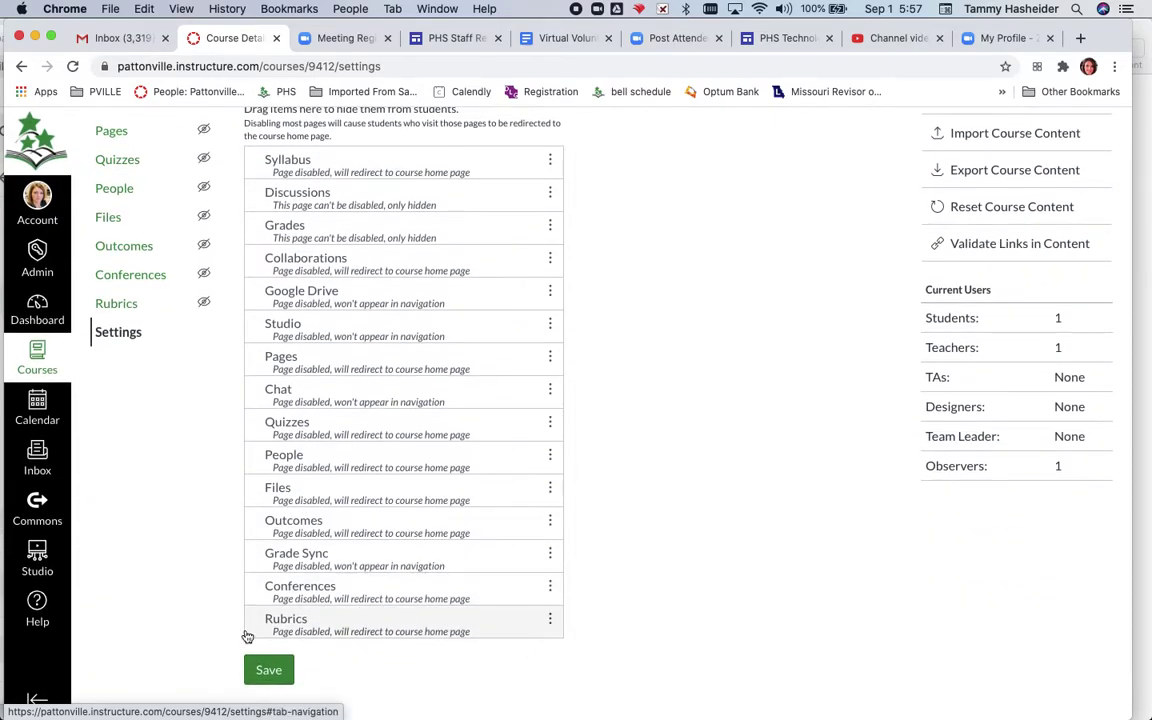
left_click(553, 620)
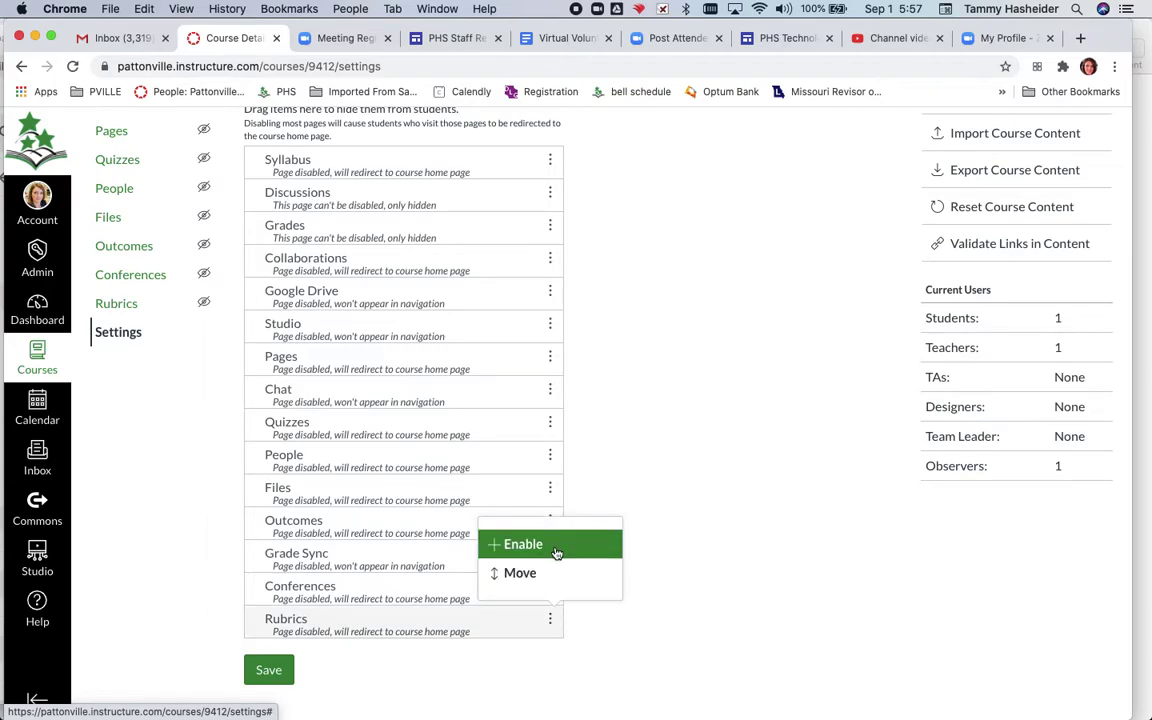
left_click(633, 635)
left_click(268, 671)
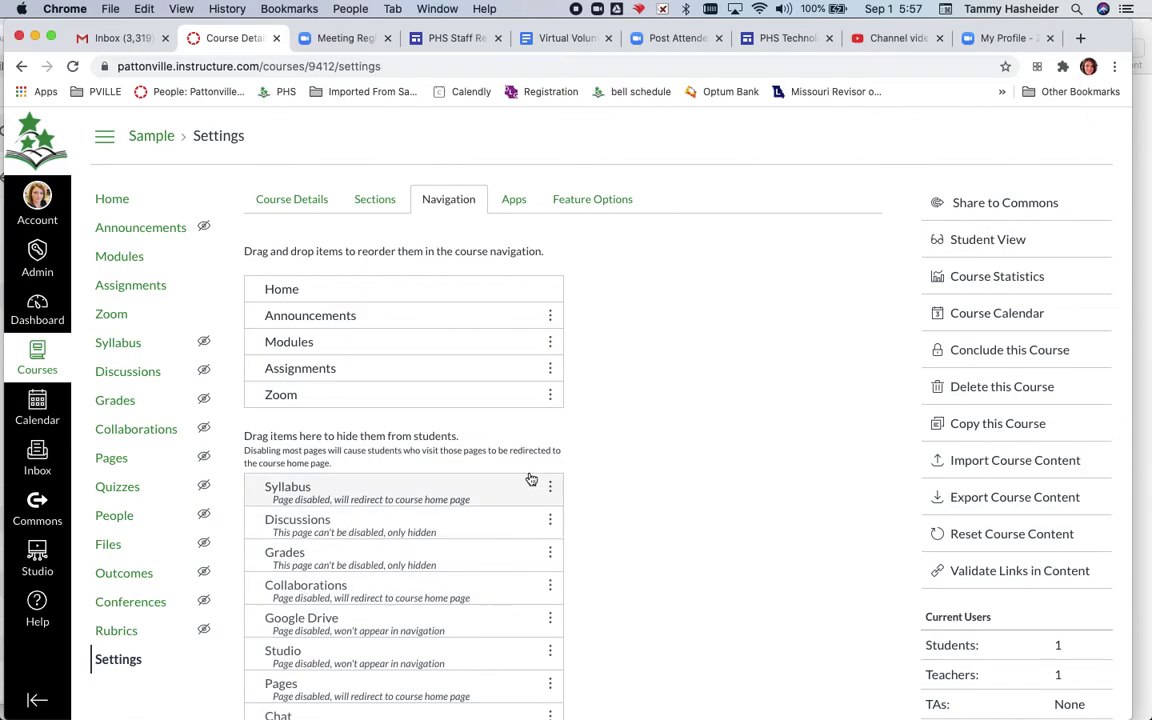
- Start a new Zoom meeting in the course with topic '9:15 am 3rd Hour Zoom'
left_click(118, 318)
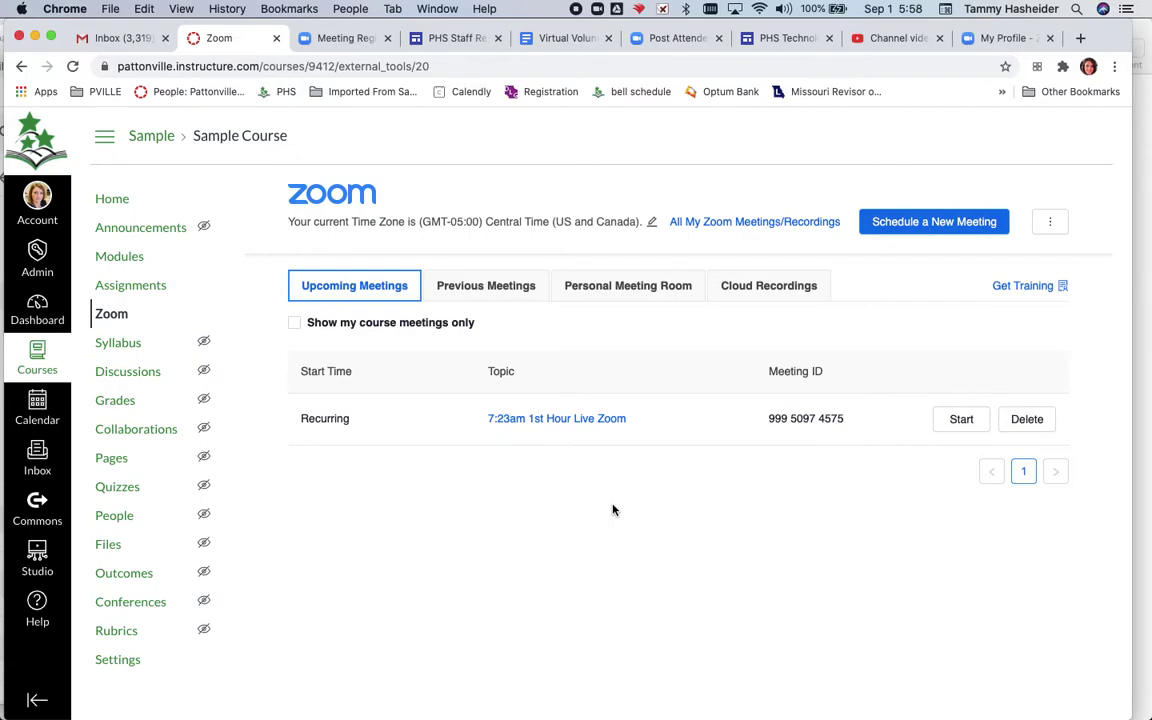
left_click(949, 231)
left_click(484, 325)
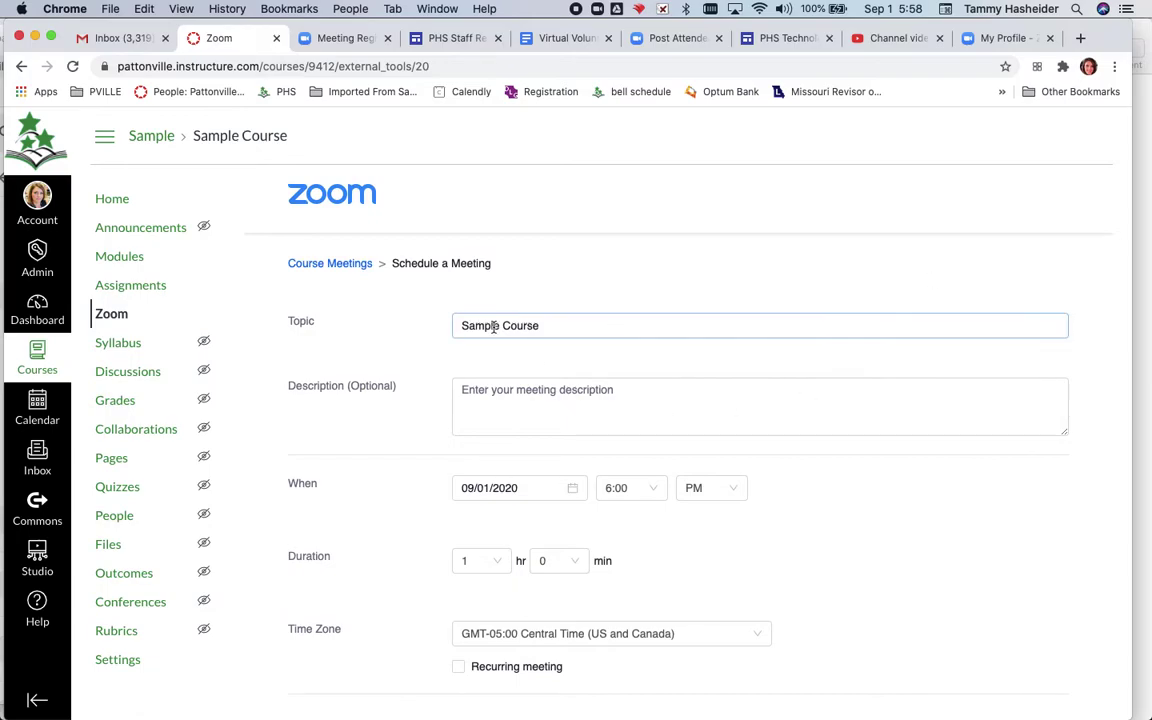
triple_click(484, 325)
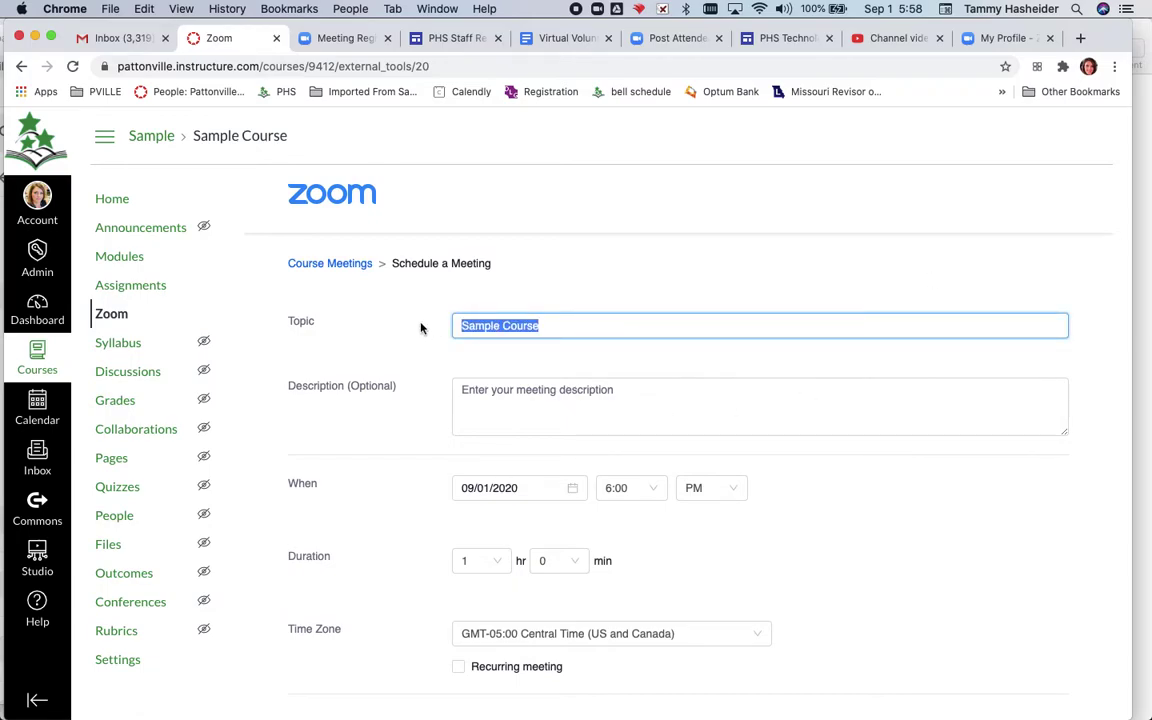
type("9:")
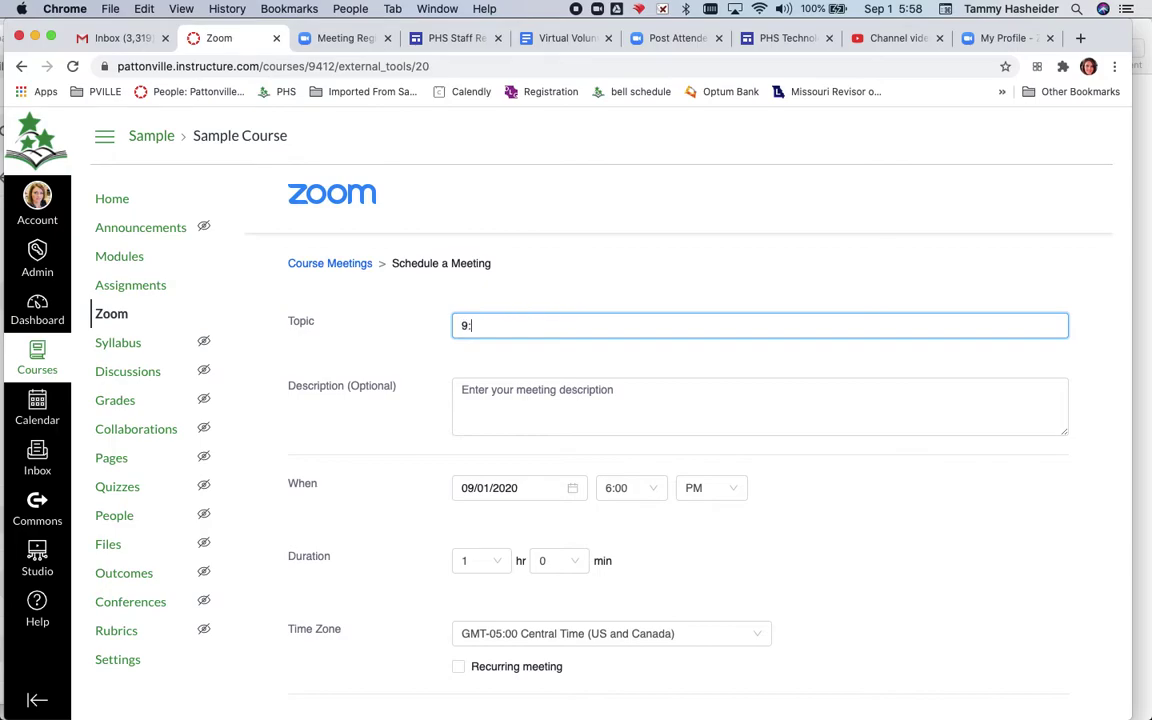
type("15 am 3rd Hour Zoom")
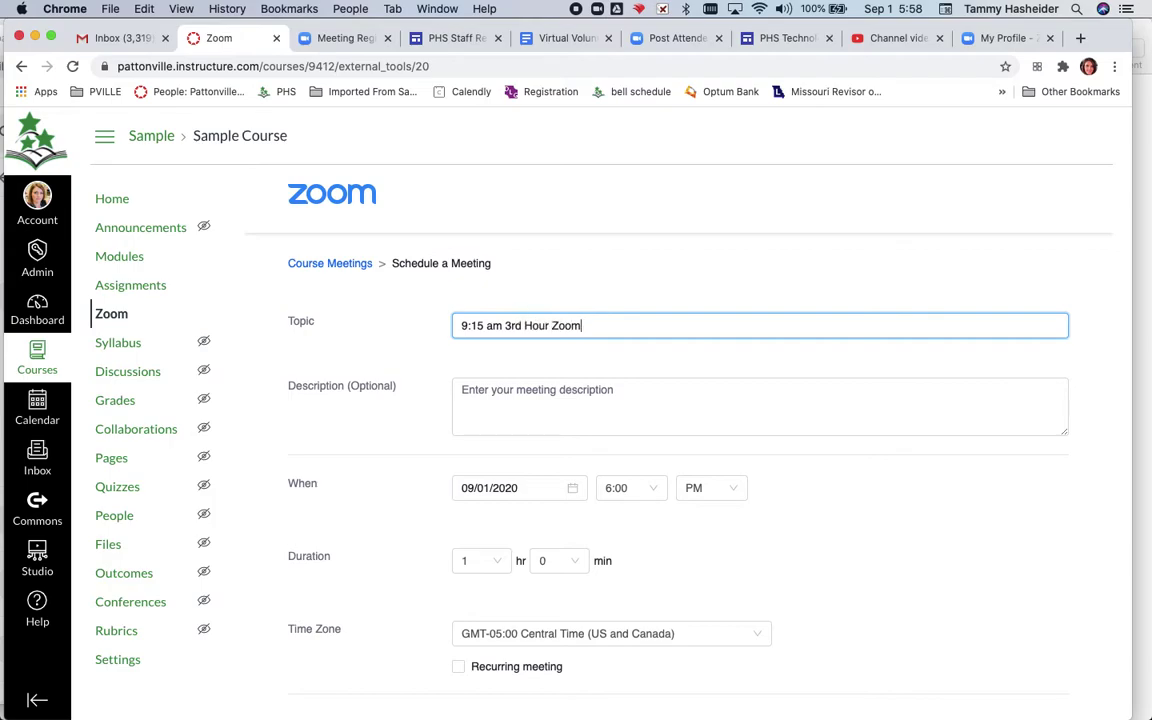
left_click(489, 422)
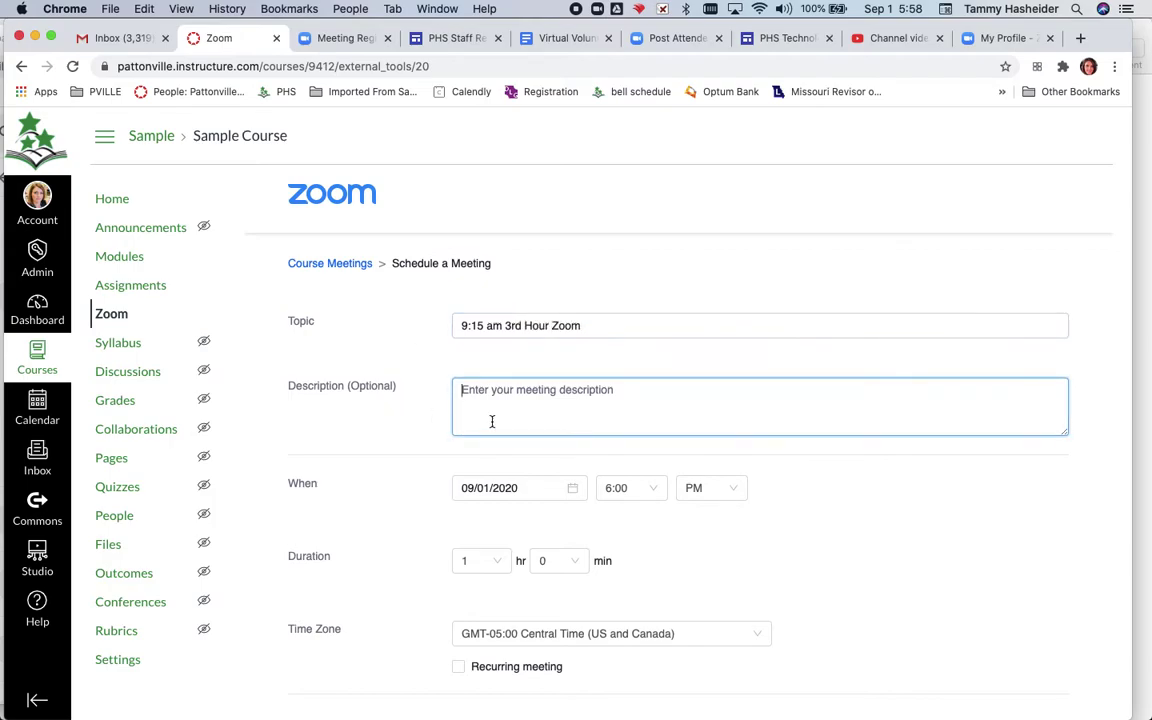
scroll(491, 421, "down", 2)
- Make the meeting recurring with No Fixed Time
scroll(491, 420, "down", 2)
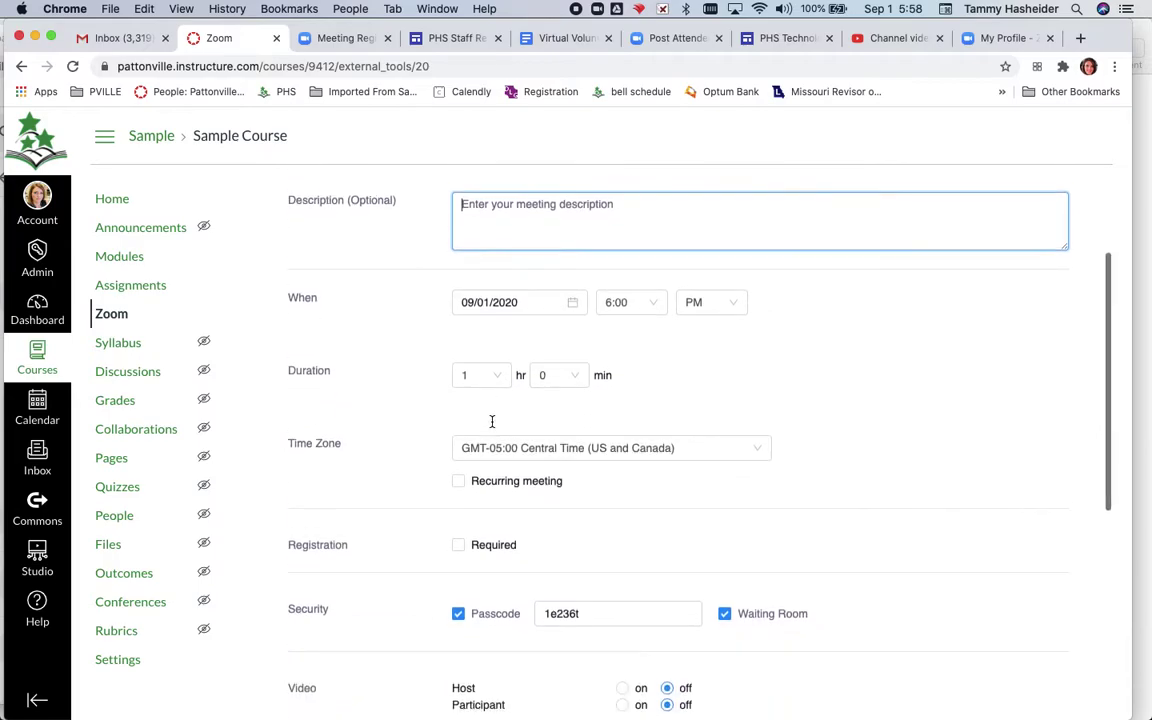
left_click(458, 470)
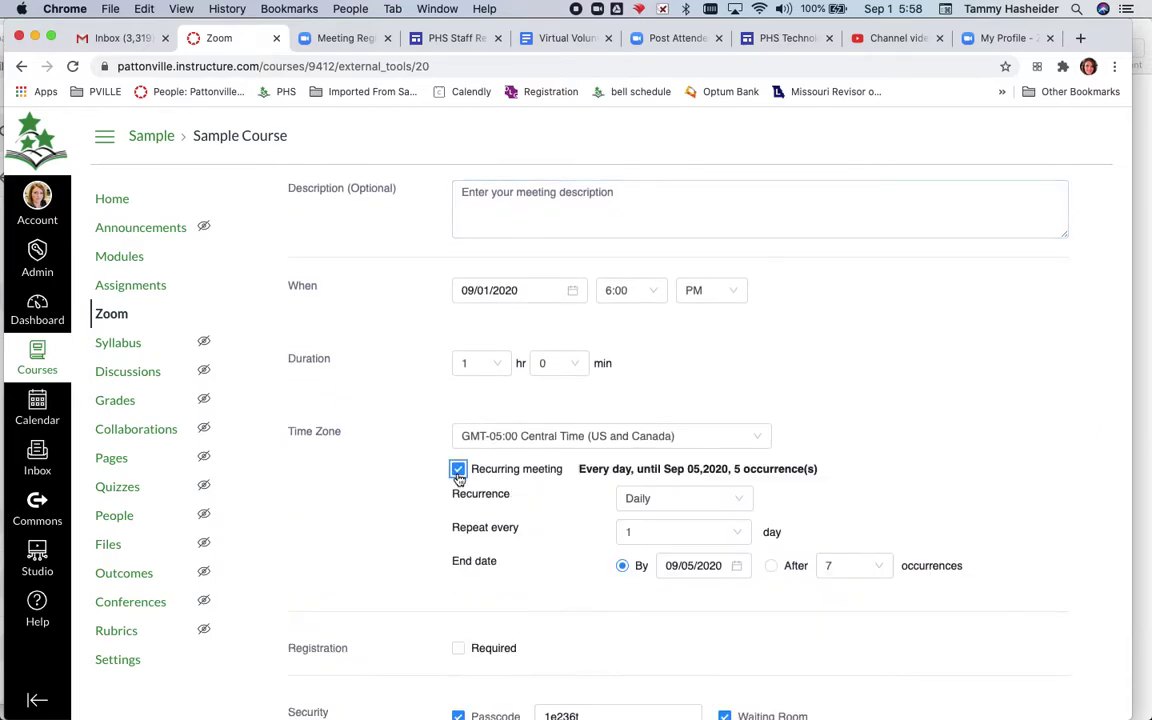
left_click(650, 502)
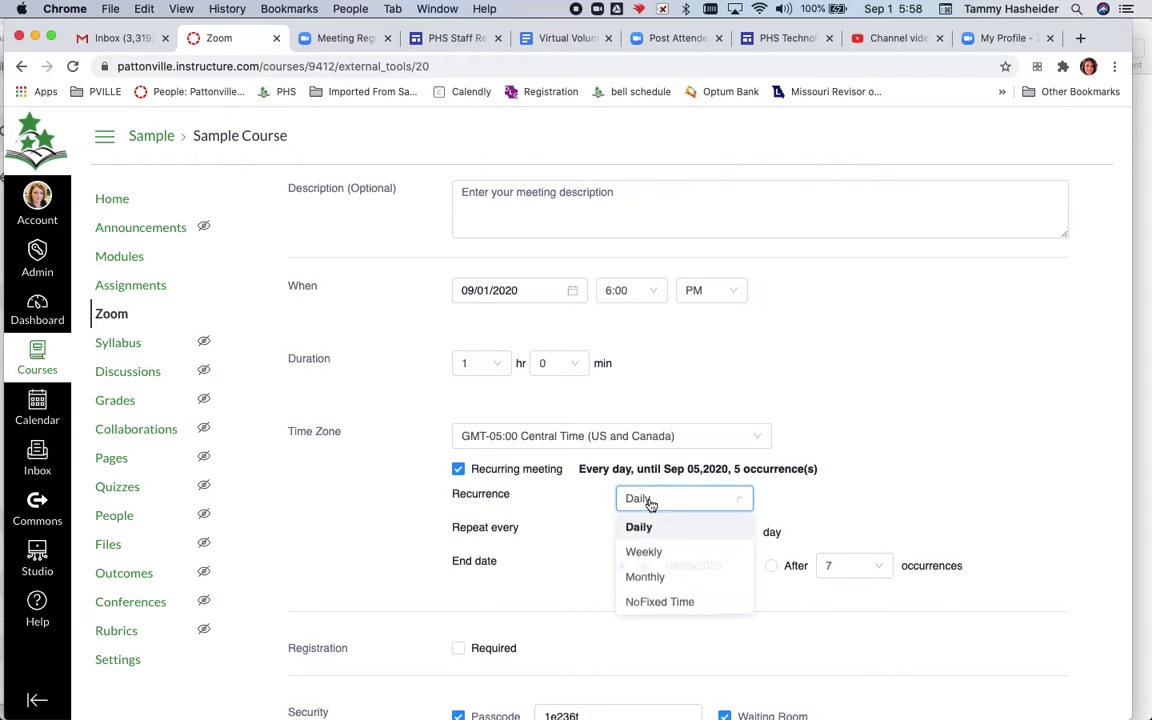
left_click(659, 601)
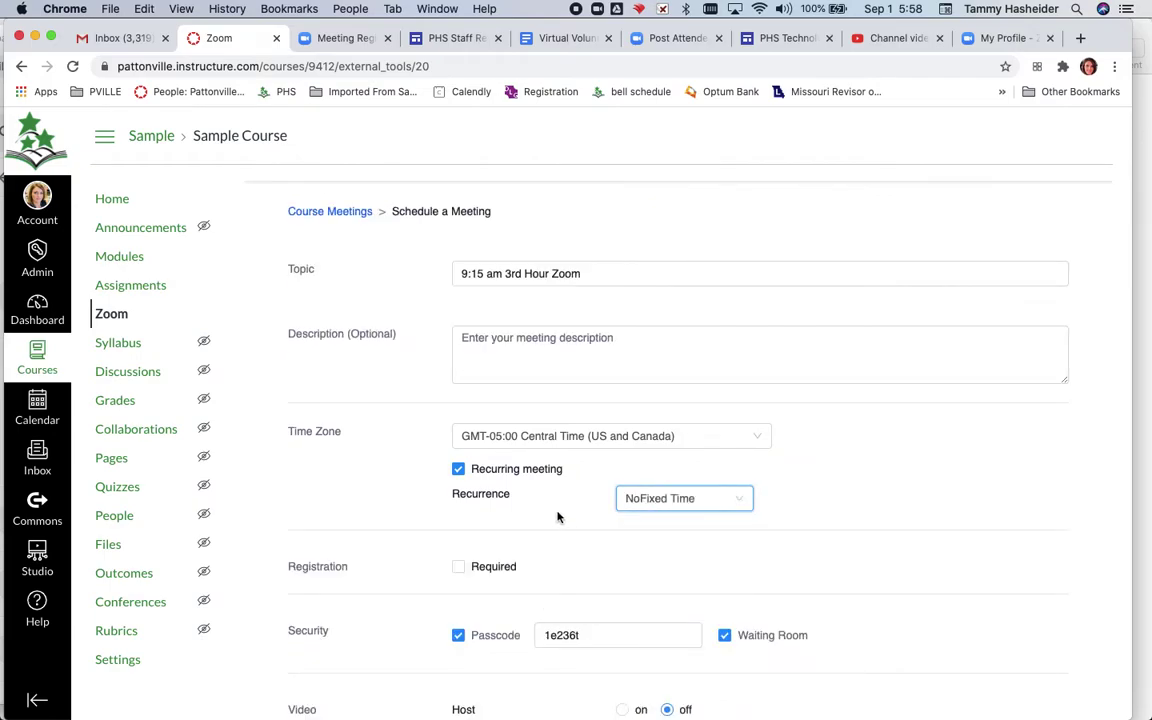
- Turn the host's video on
scroll(558, 517, "down", 4)
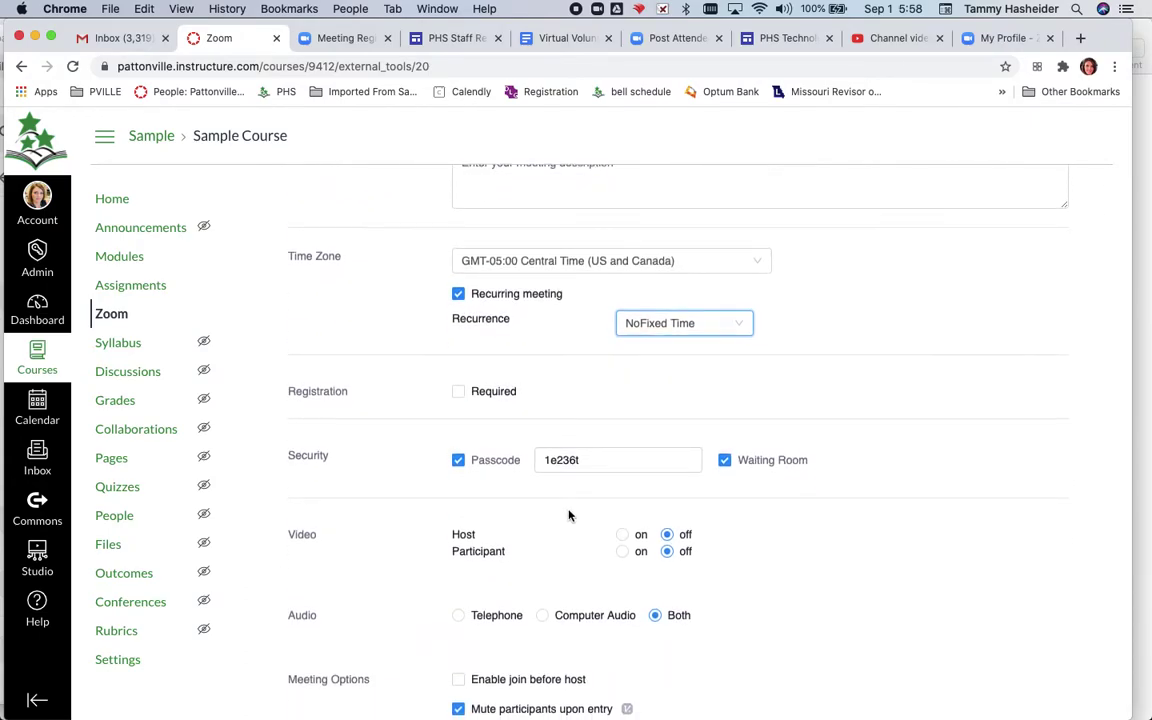
scroll(766, 409, "down", 2)
scroll(675, 463, "down", 3)
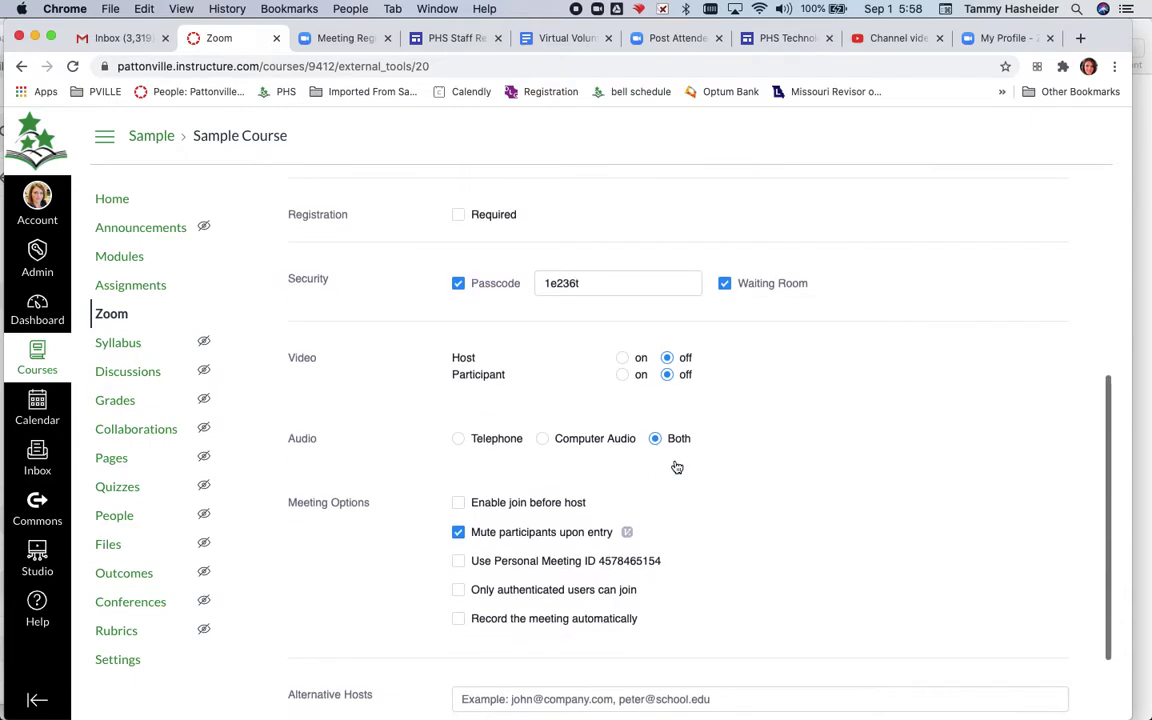
left_click(624, 358)
- Turn participant video on and allow only authenticated psdr3.org users to join
scroll(687, 409, "down", 1)
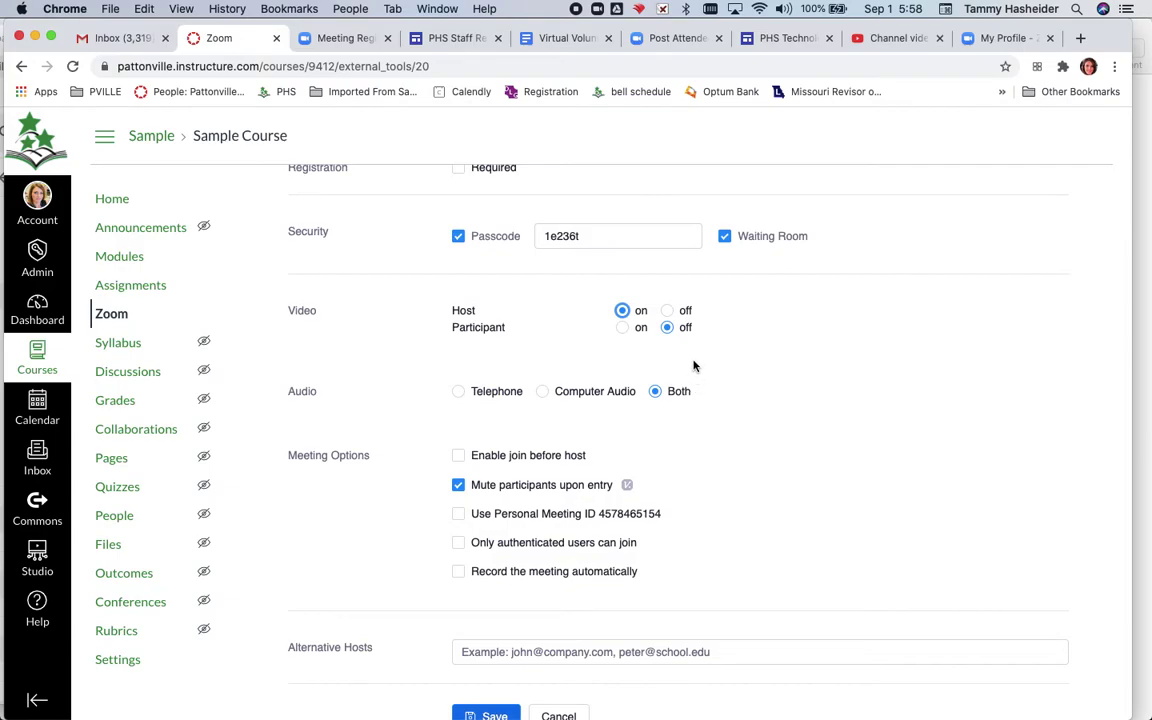
left_click(622, 327)
scroll(752, 386, "down", 1)
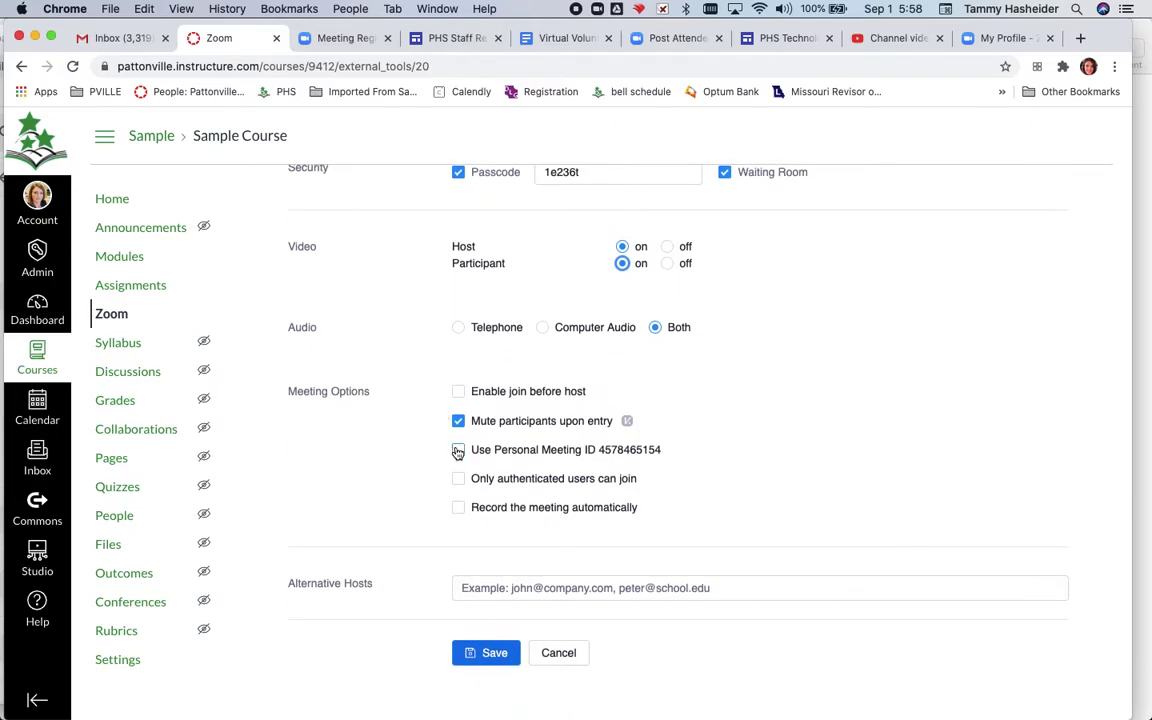
left_click(458, 479)
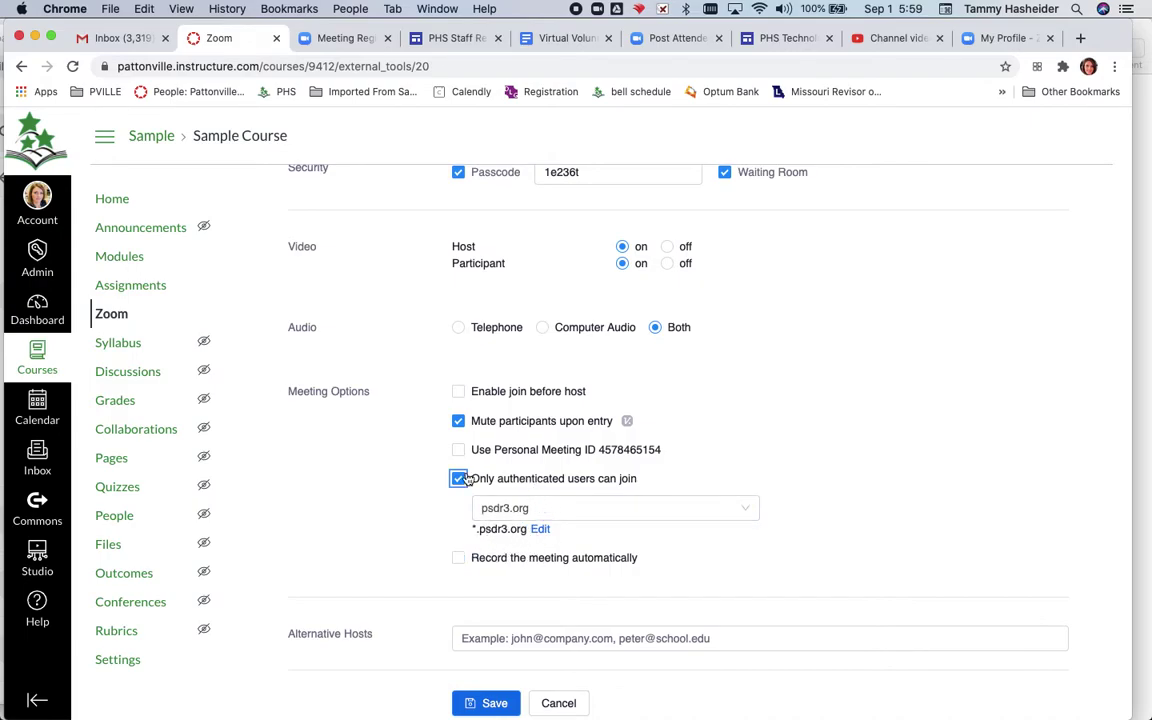
- Try automatic recording to the local computer, then turn automatic recording back off
scroll(407, 547, "down", 1)
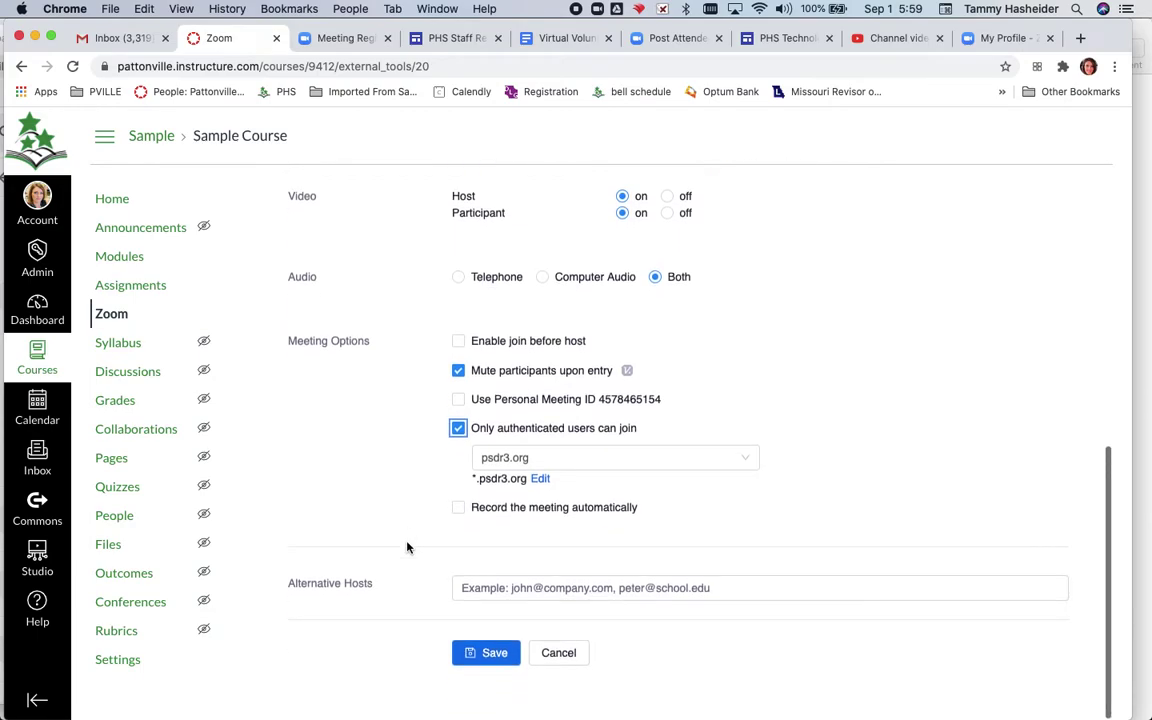
left_click(458, 508)
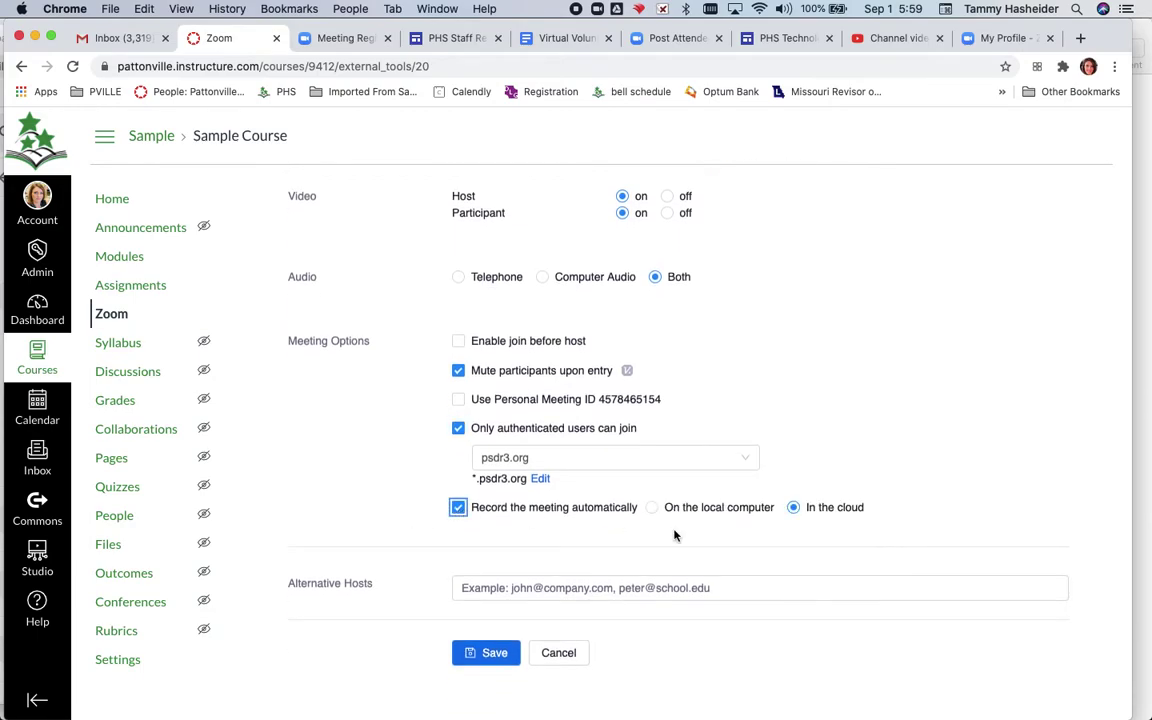
left_click(652, 508)
left_click(459, 509)
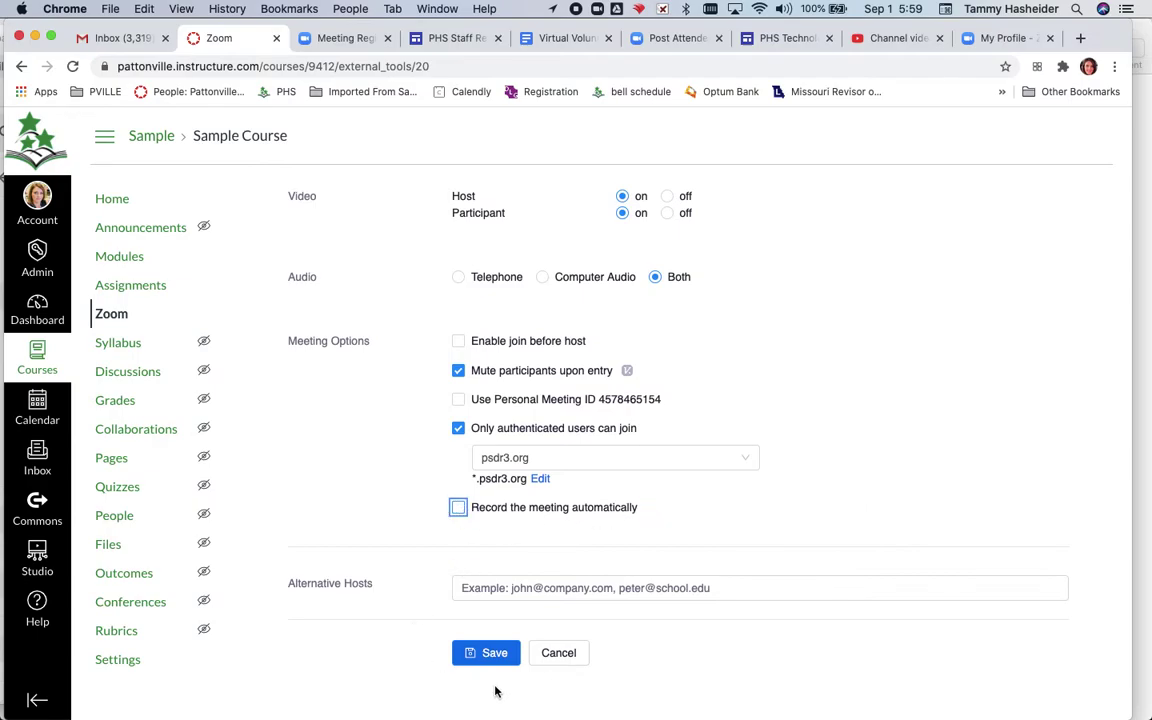
left_click(495, 582)
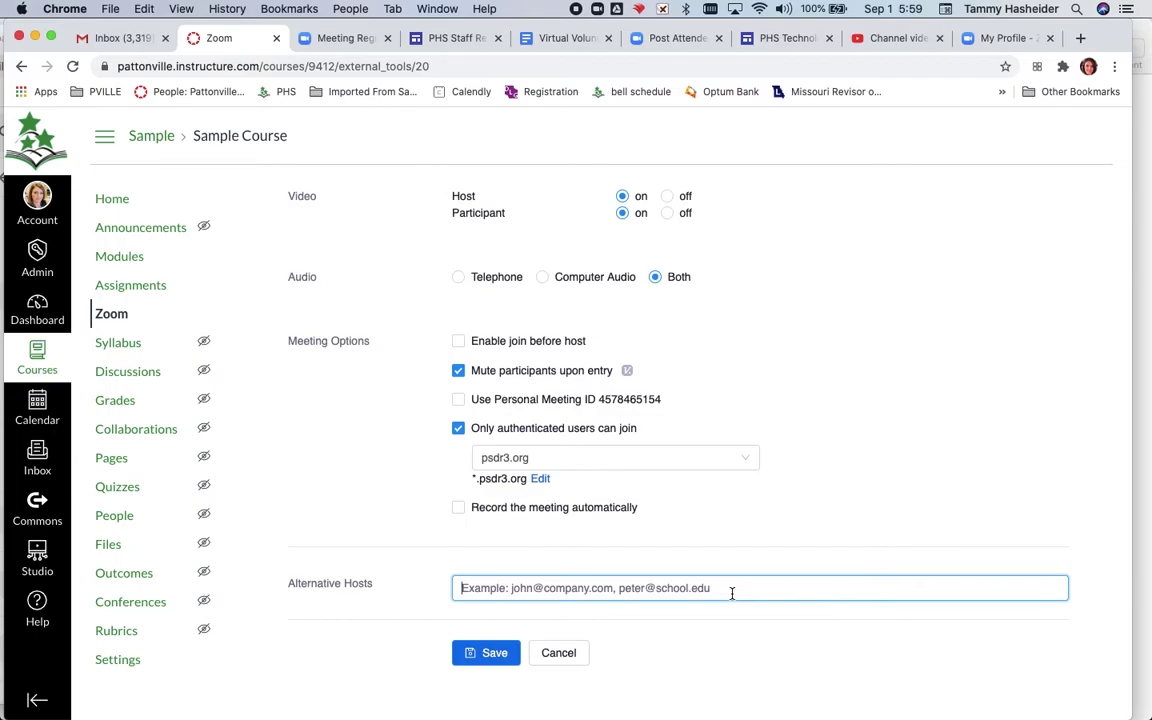
left_click(487, 657)
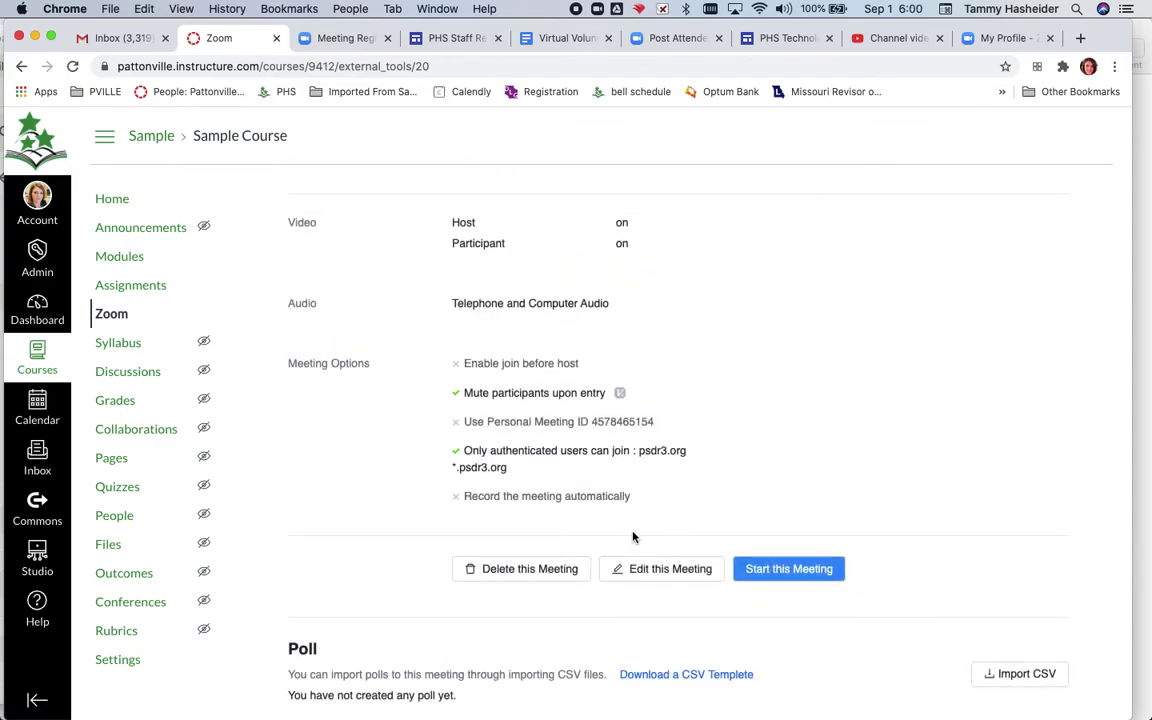
- Copy the meeting's Join URL link address and return to the course home page
scroll(632, 537, "up", 5)
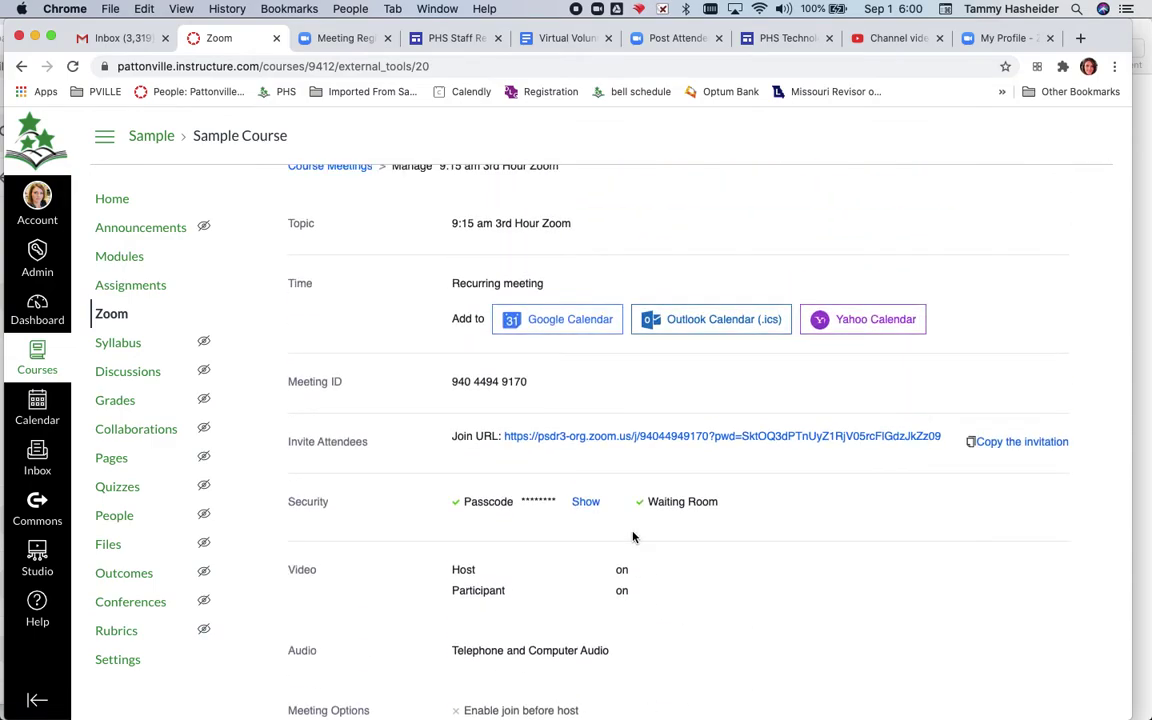
right_click(671, 440)
left_click(636, 460)
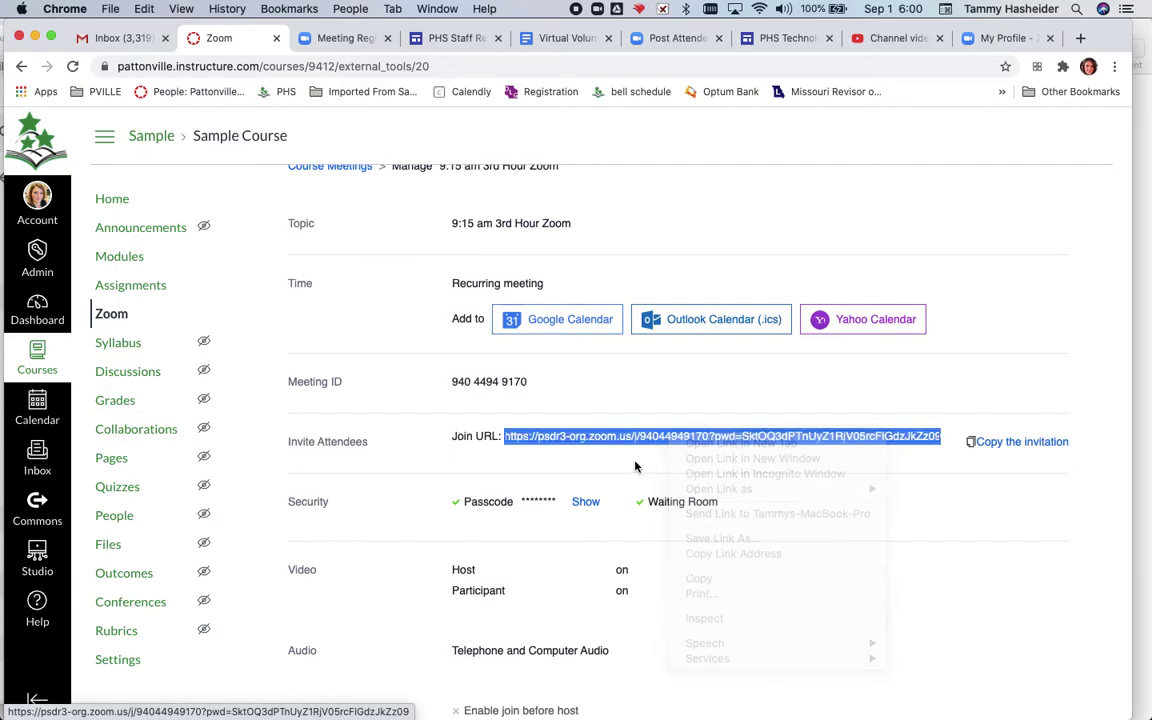
right_click(642, 438)
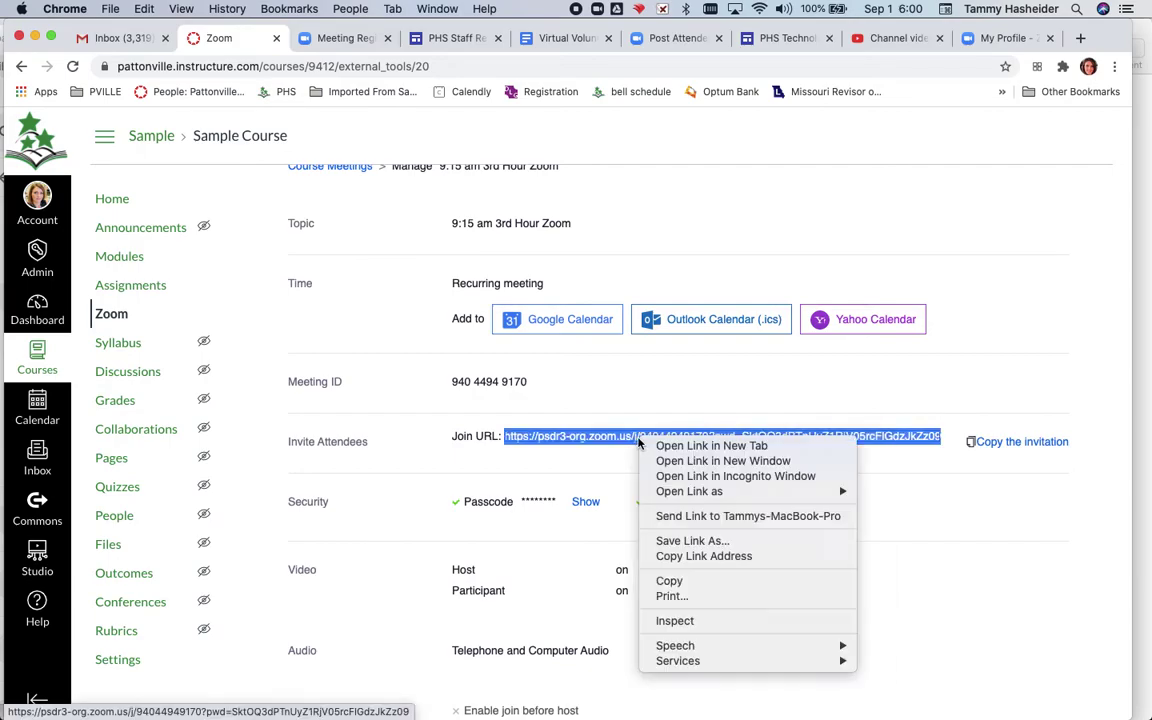
left_click(686, 555)
left_click(118, 201)
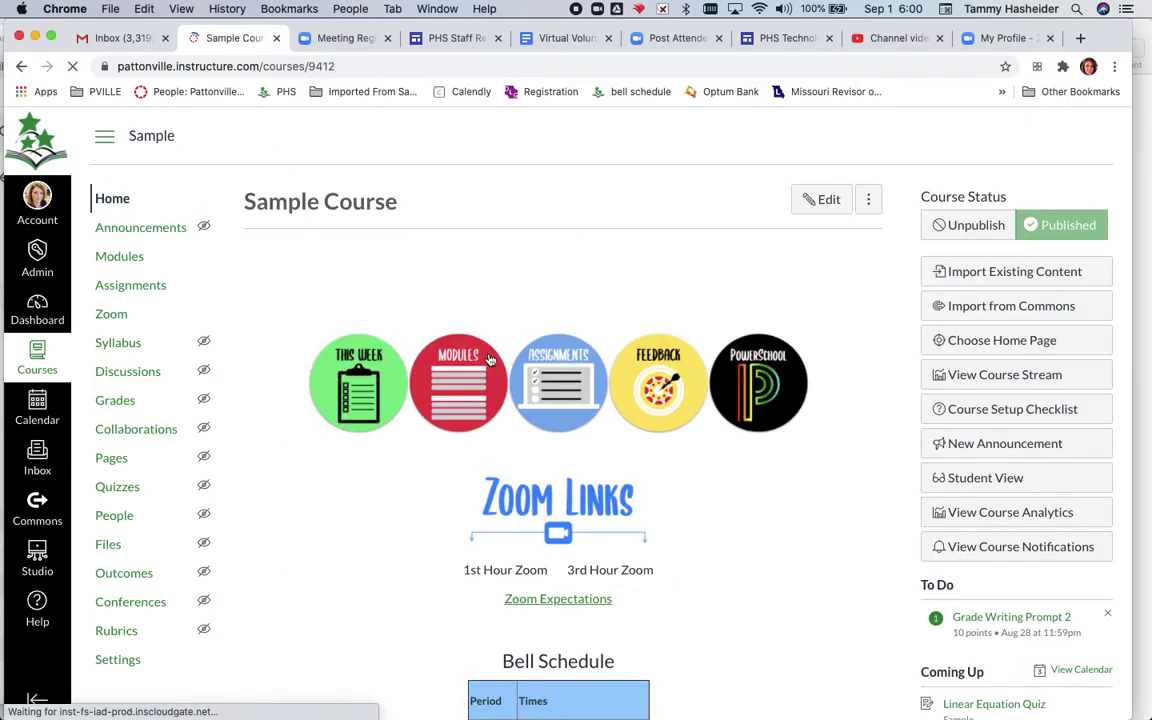
- Link the 3rd period time 9:15 a.m. - 10:06 a.m. to the Zoom URL, opening in a new window
left_click(812, 200)
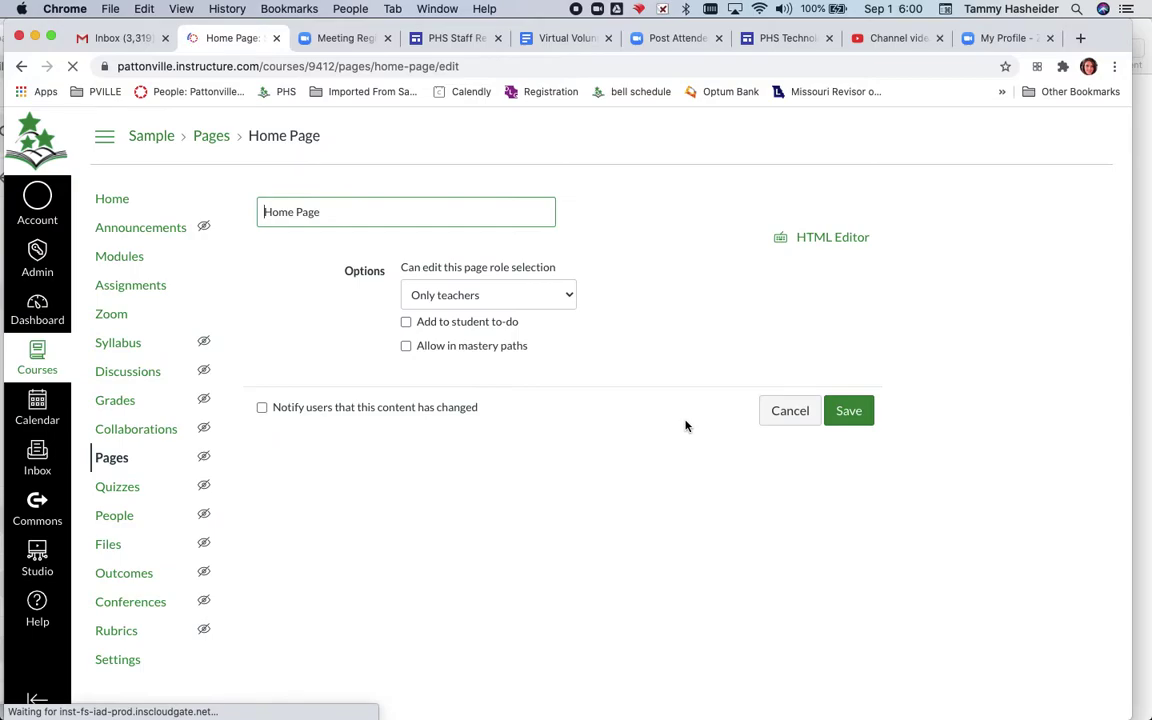
scroll(684, 424, "down", 5)
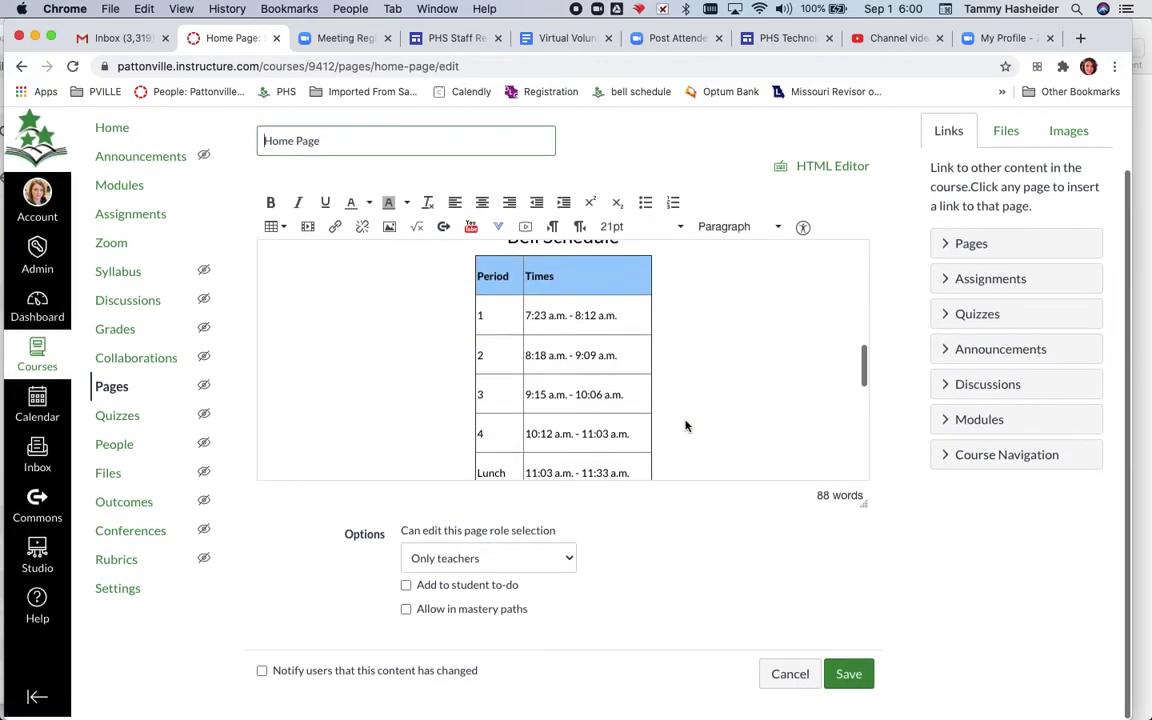
left_click(622, 368)
left_click_drag(622, 368, 527, 367)
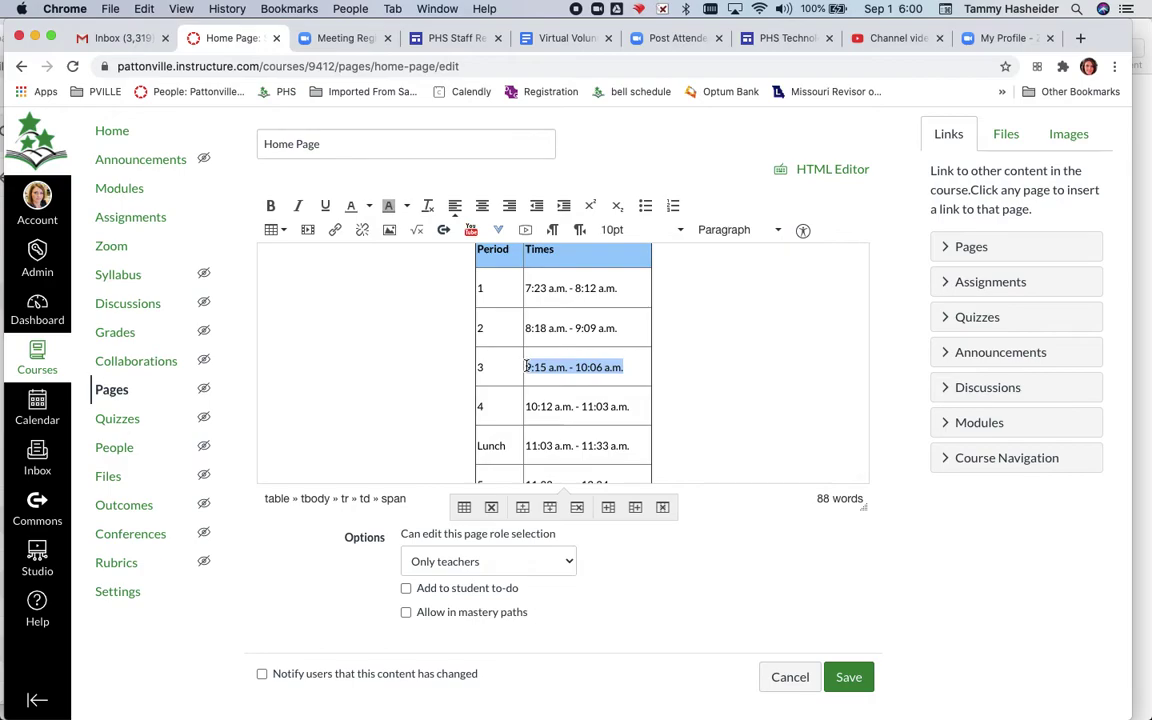
key("super+k")
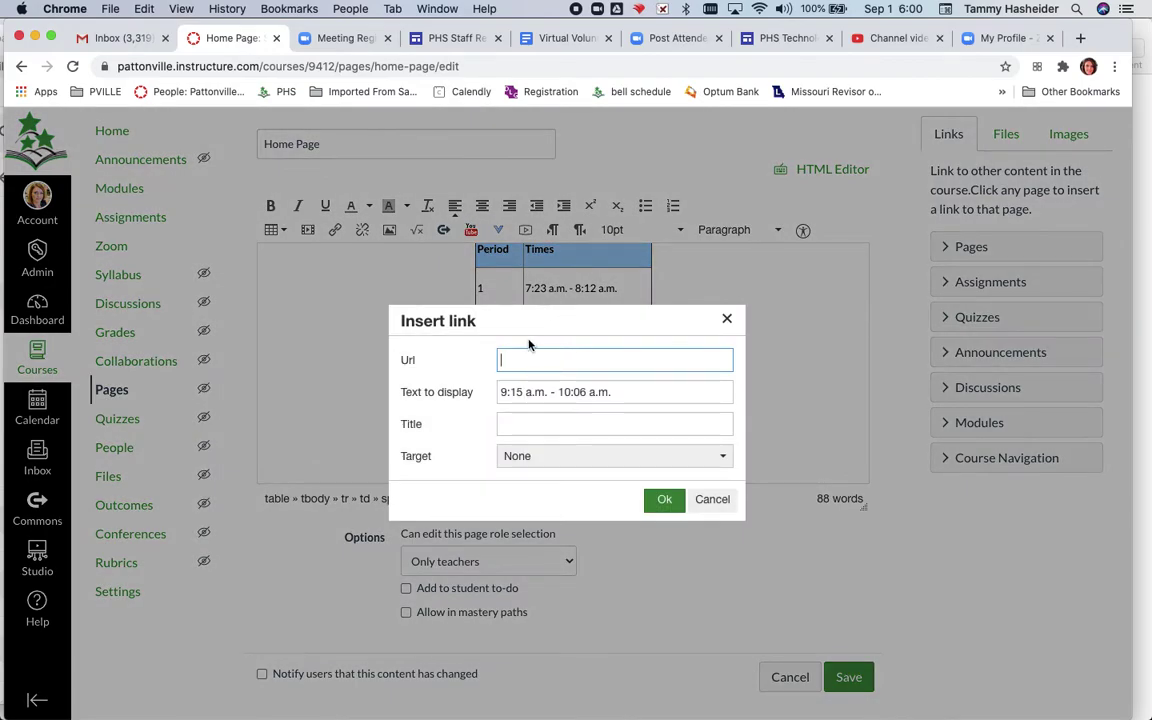
key("super+v")
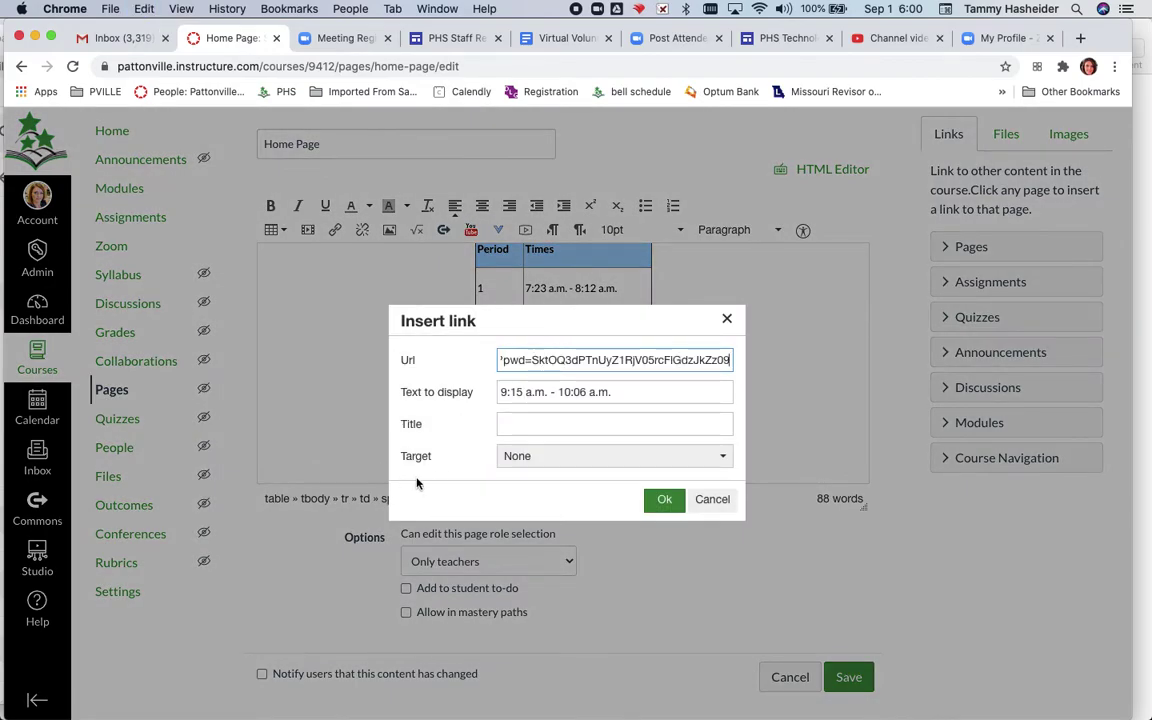
left_click(540, 456)
left_click(535, 506)
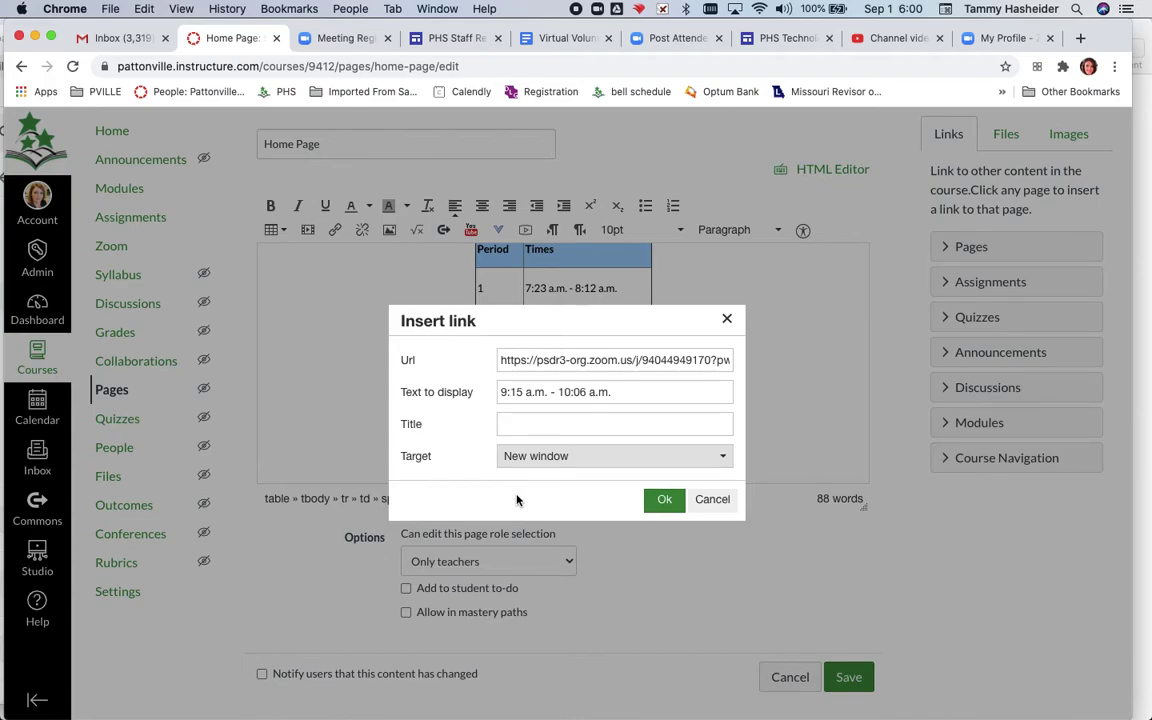
left_click(665, 500)
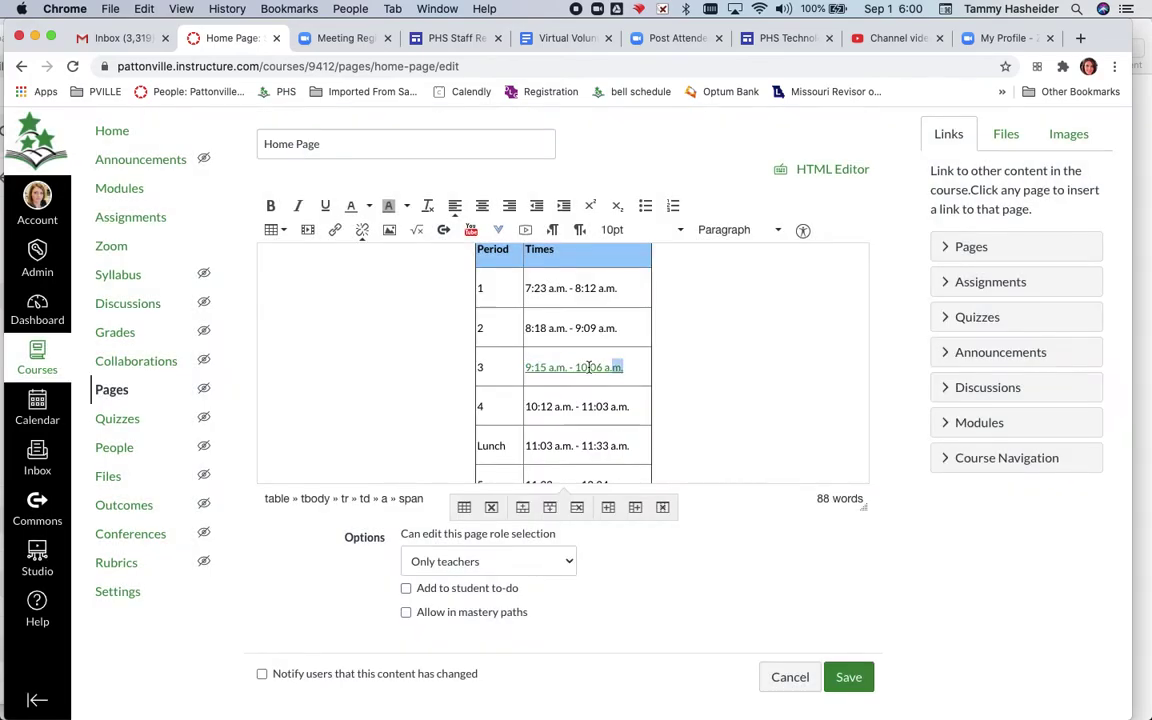
- Recheck the time's link settings and close them without changes
key("super+k")
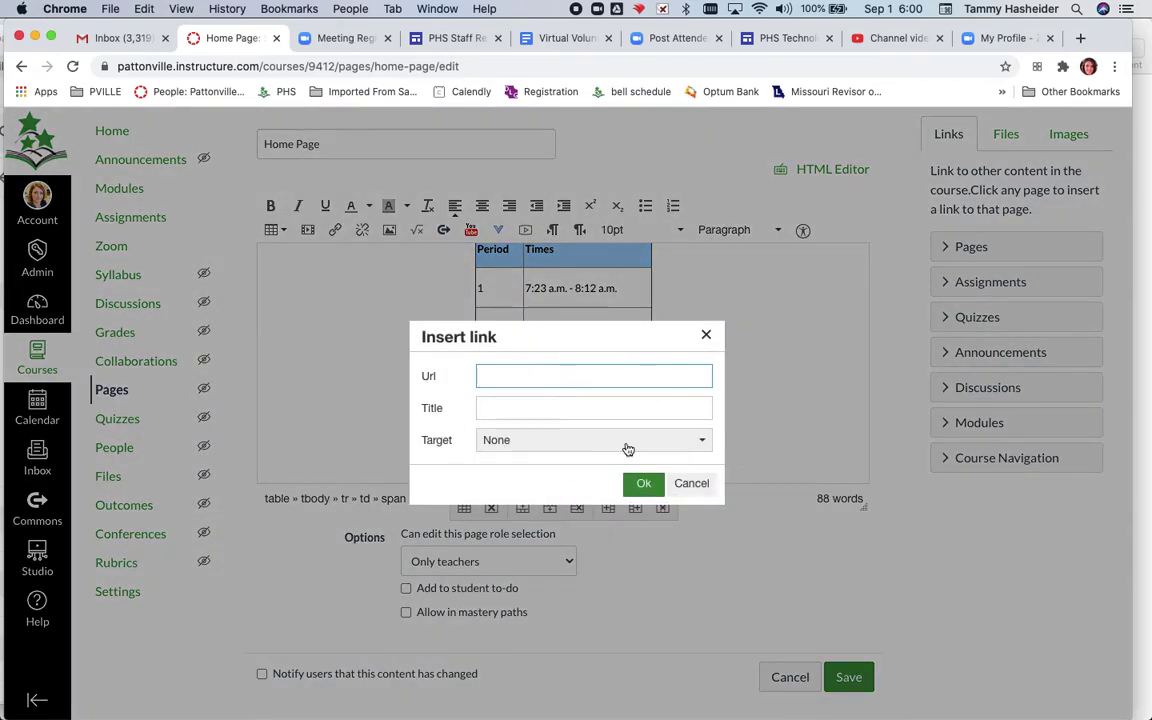
left_click(479, 377)
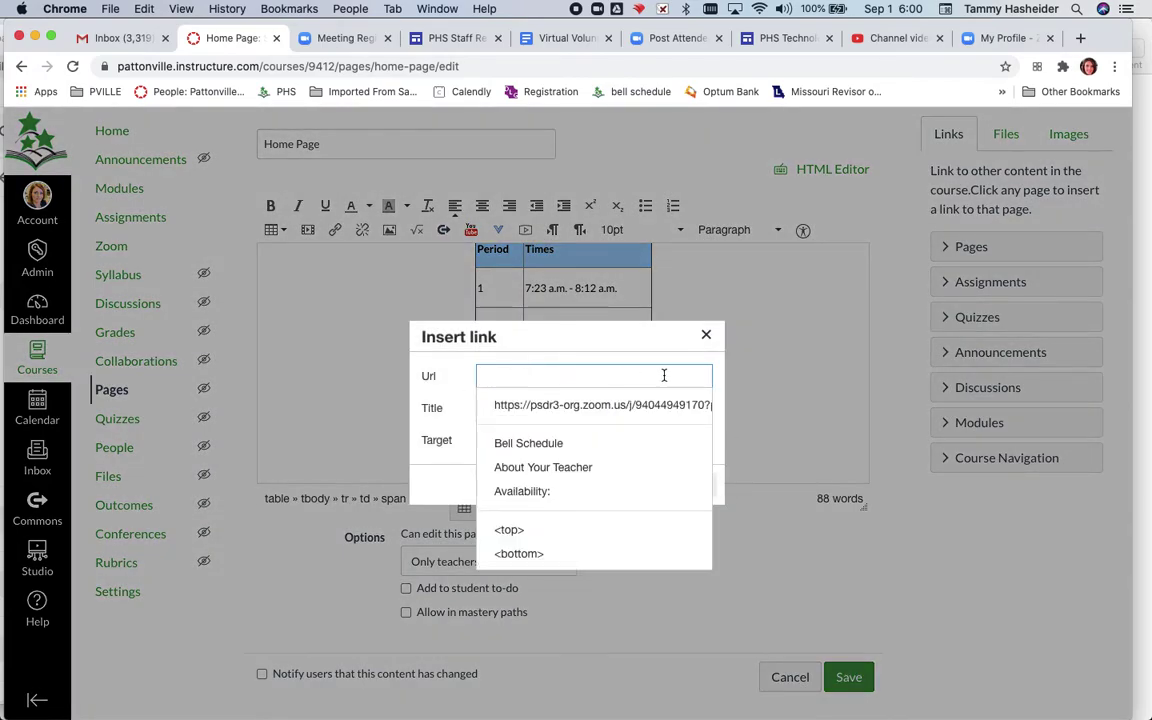
left_click(415, 445)
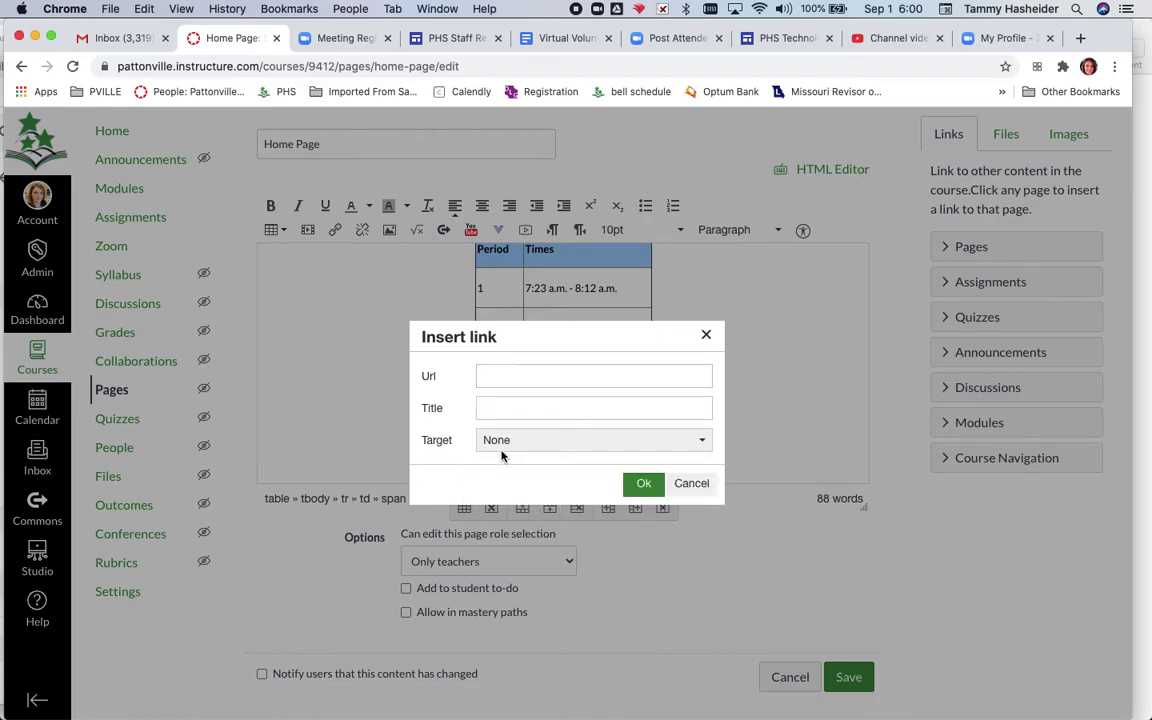
left_click(498, 440)
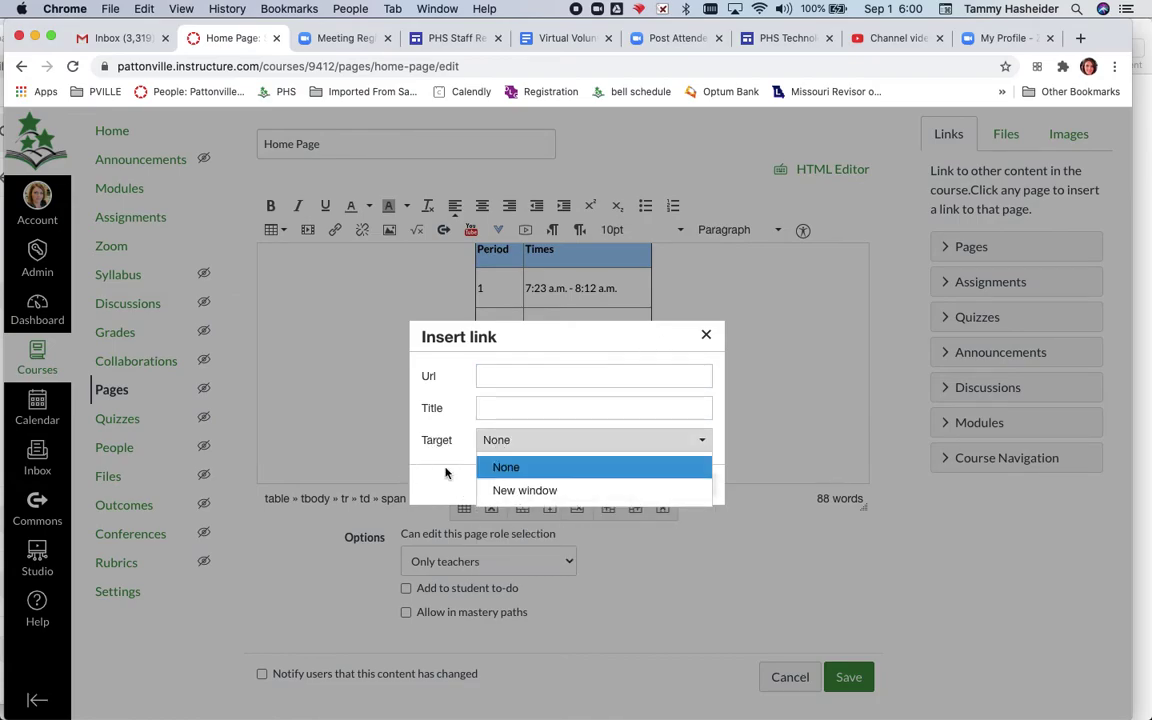
left_click(495, 465)
left_click(691, 484)
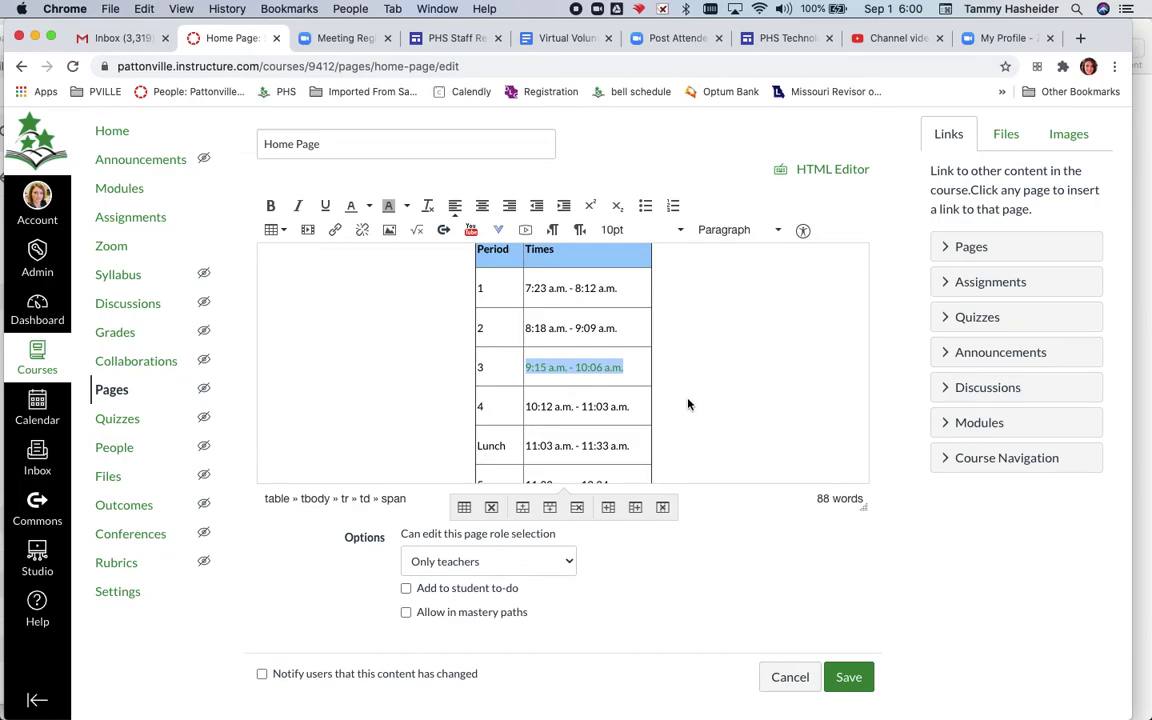
- Save the home page, check the linked bell schedule, and go to the course's Zoom meetings
left_click(849, 677)
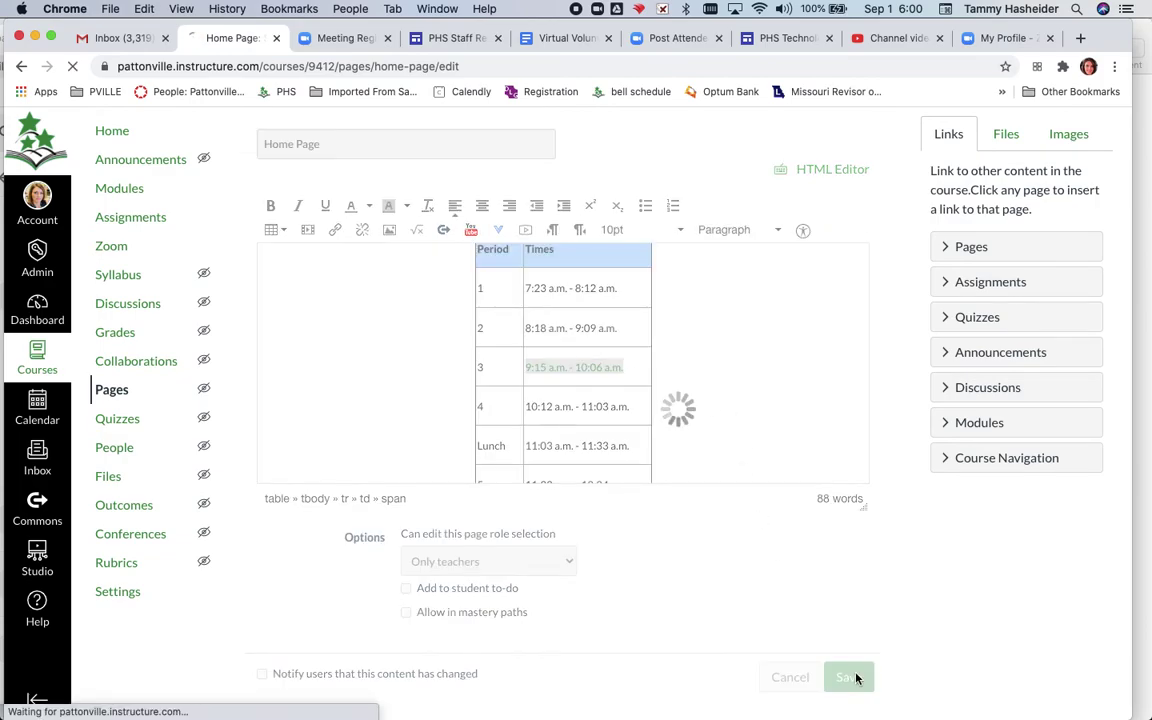
scroll(856, 679, "down", 10)
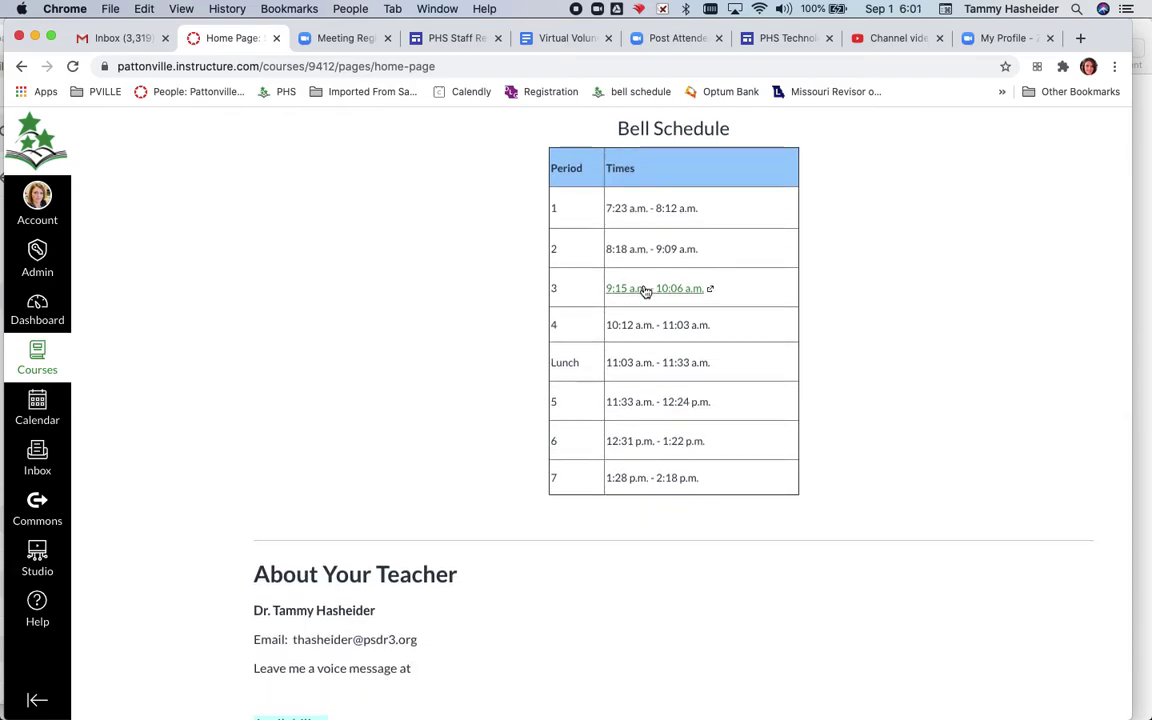
scroll(645, 291, "up", 10)
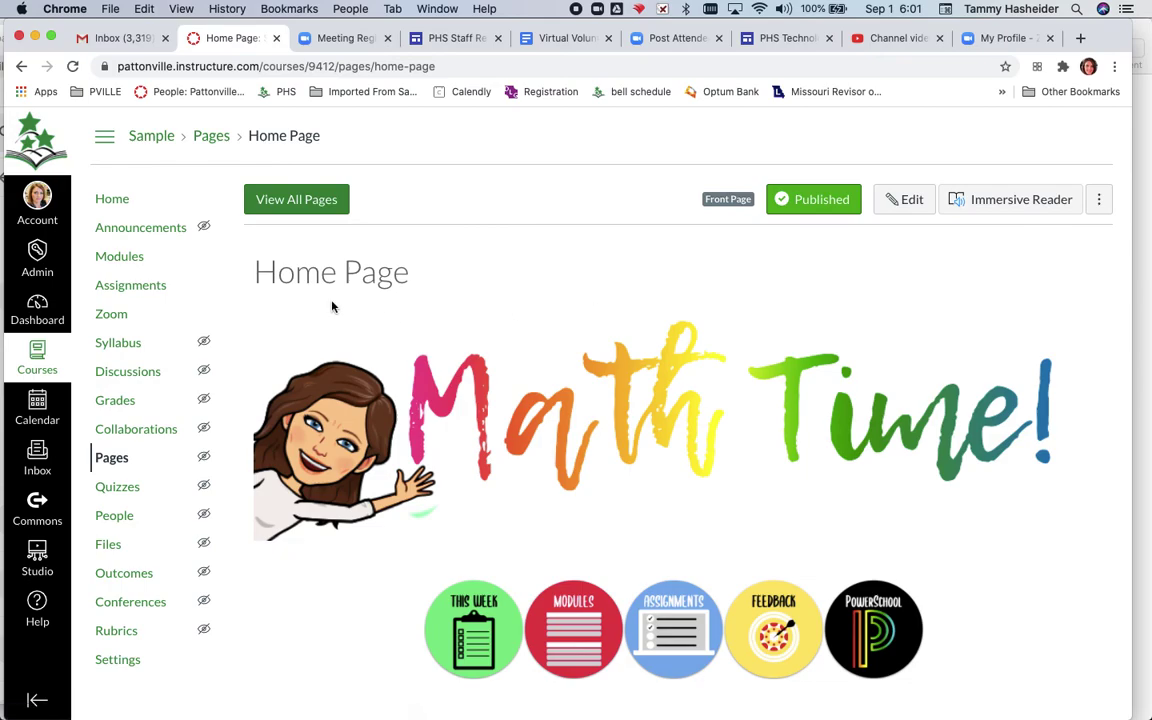
left_click(111, 316)
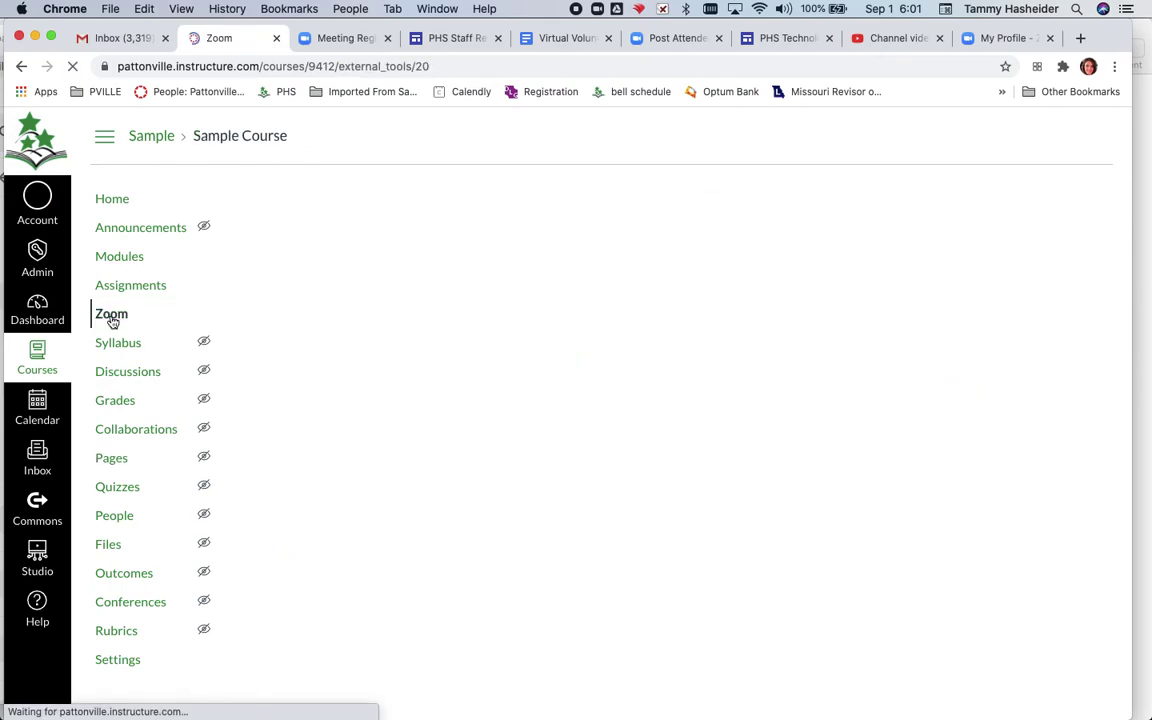